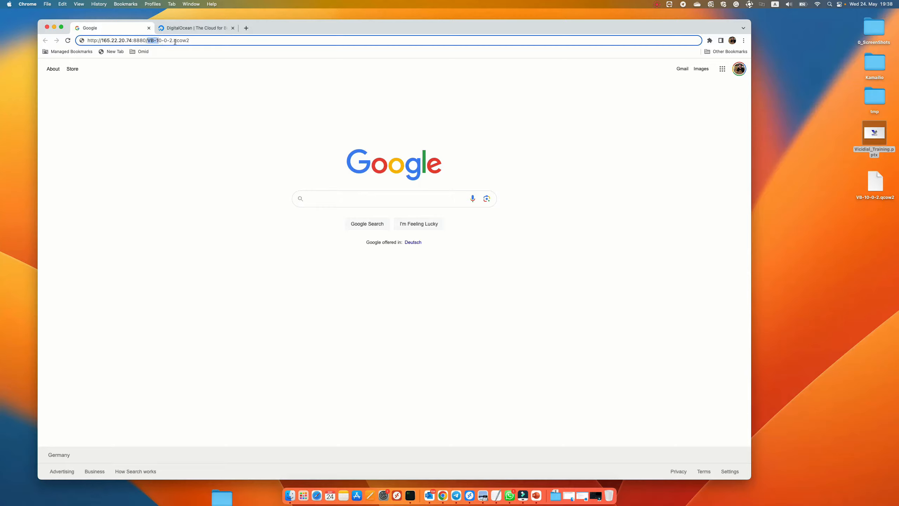
# Step: Start downloading VB-10-0-2.qcow2 from the server address, then cancel that download
pyautogui.click(198, 89)
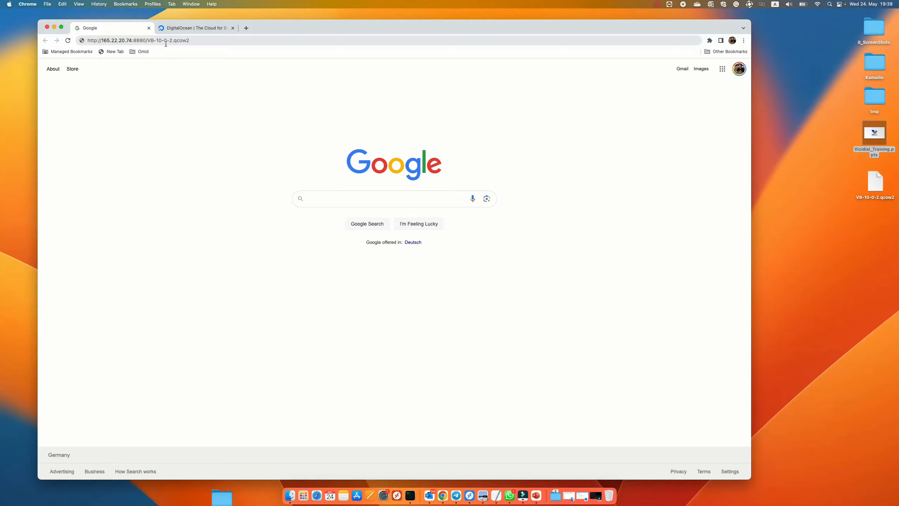
pyautogui.click(197, 40)
pyautogui.press('Return')
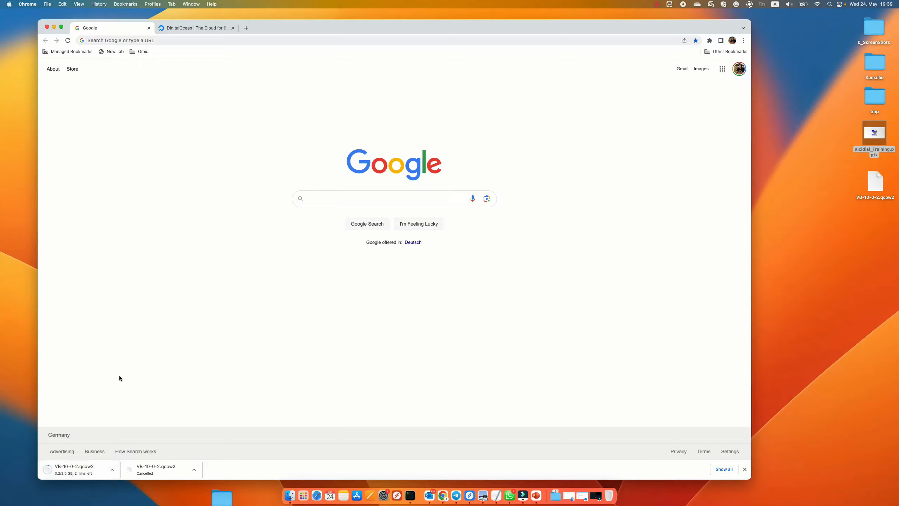
pyautogui.click(112, 469)
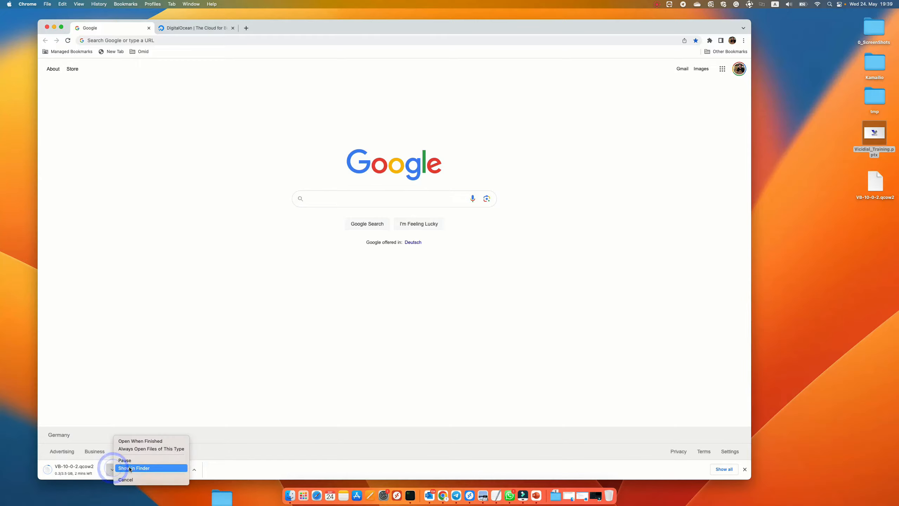
pyautogui.click(129, 478)
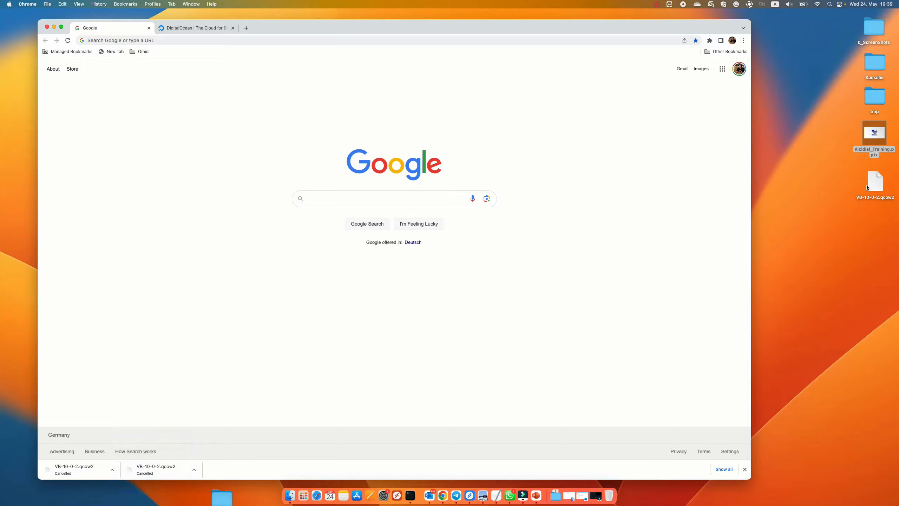
# Step: Switch to the DigitalOcean tab and open its login page
pyautogui.moveTo(869, 189); pyautogui.dragTo(843, 188)
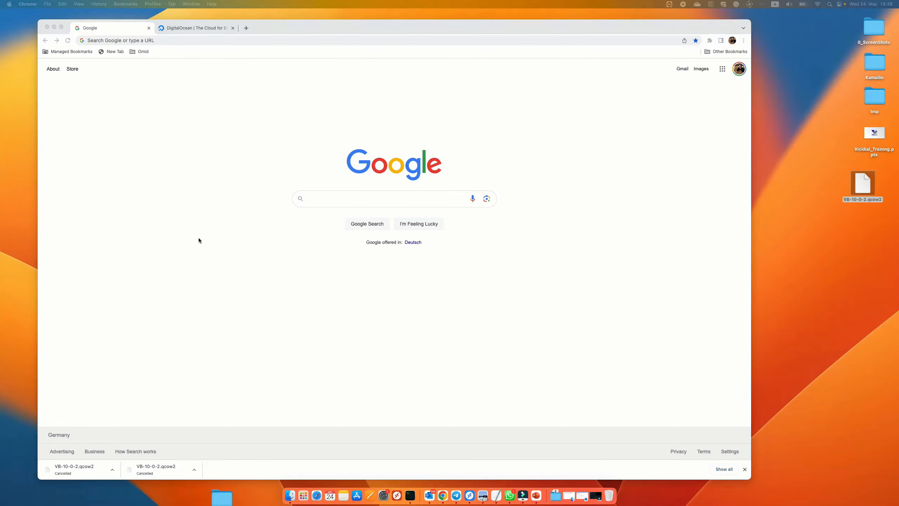
pyautogui.click(209, 160)
pyautogui.click(201, 28)
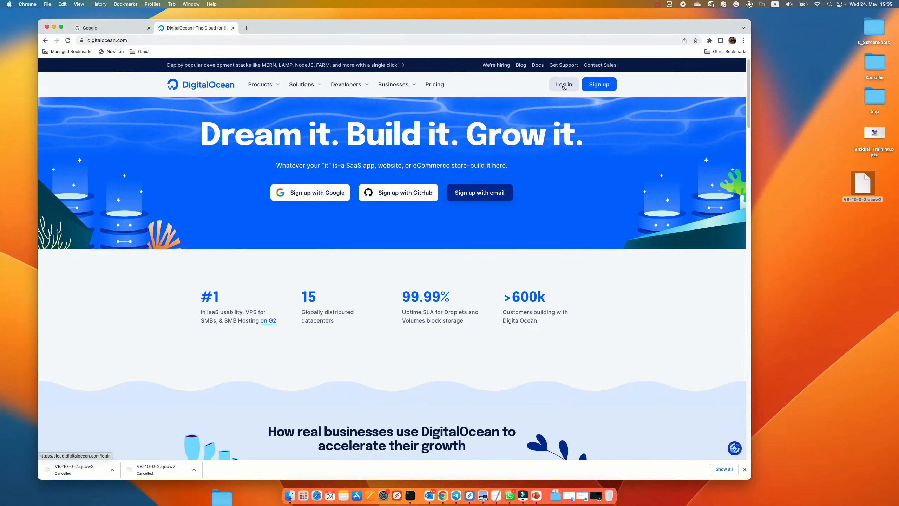
pyautogui.click(564, 85)
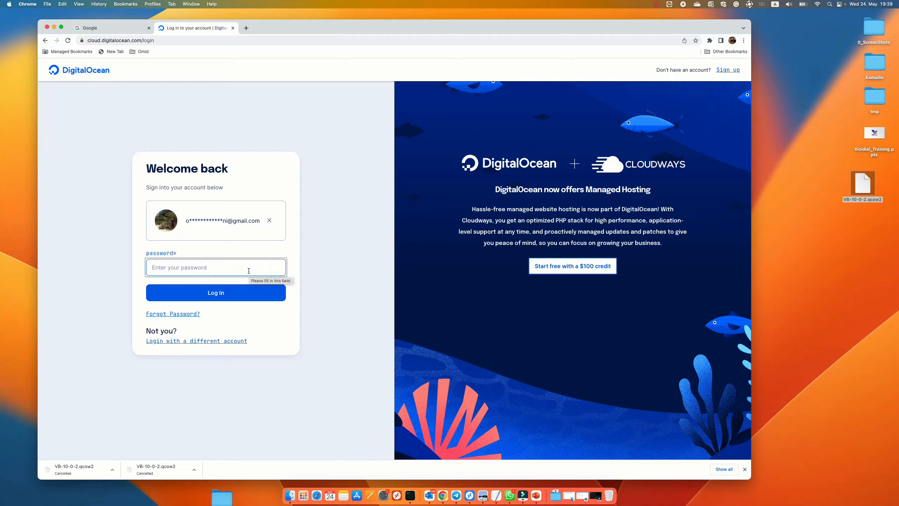
# Step: Enter the account password and log in to DigitalOcean
pyautogui.click(225, 267)
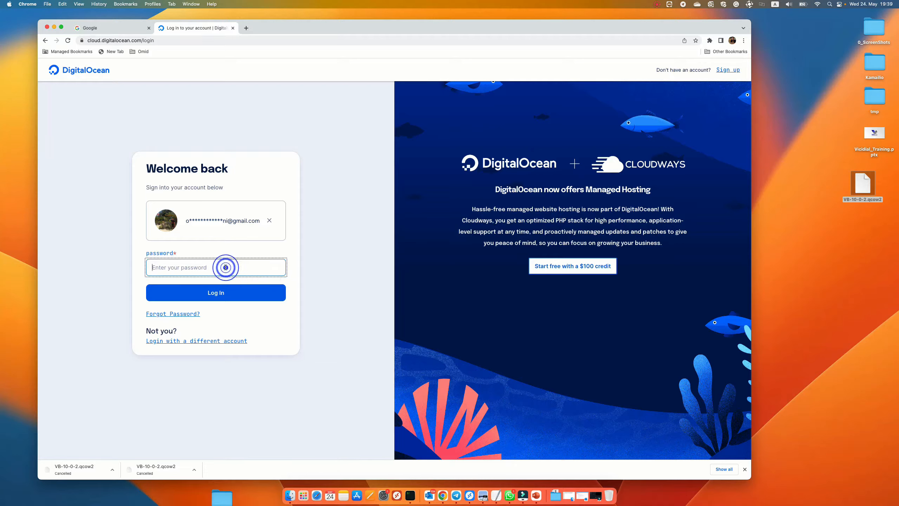
pyautogui.click(322, 263)
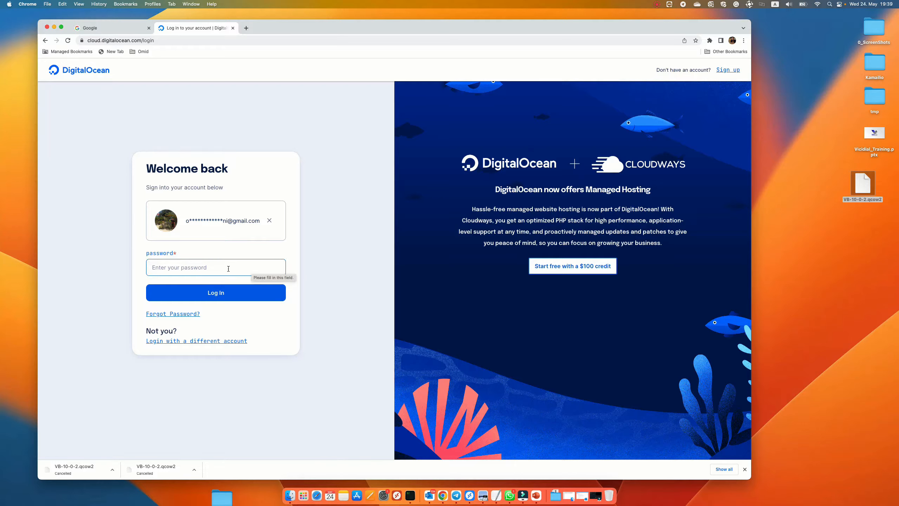
pyautogui.click(213, 270)
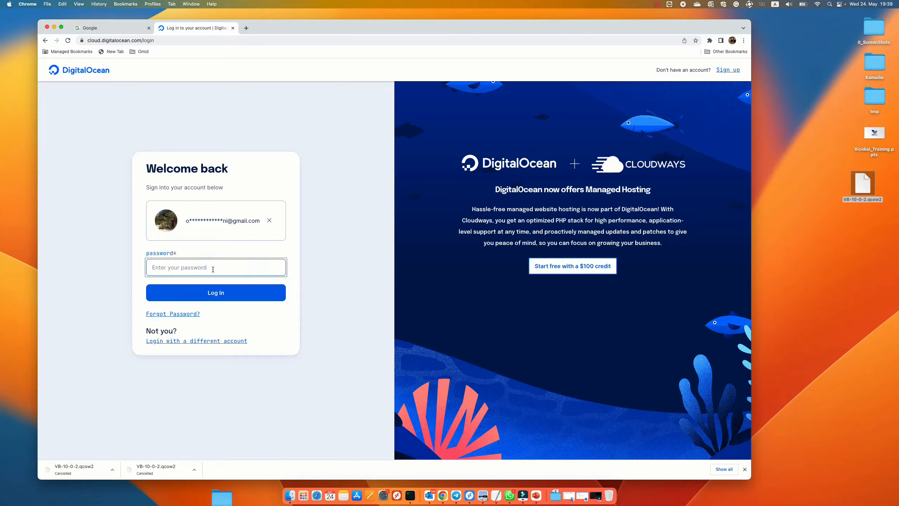
pyautogui.write('***********')
pyautogui.press('Return')
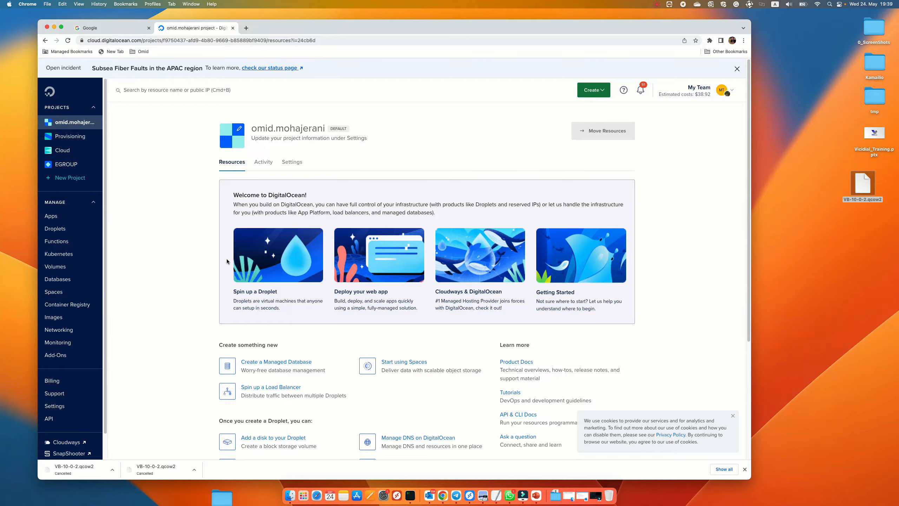
# Step: Open the Custom Images section under Images
pyautogui.scroll(-1, 70, 340)
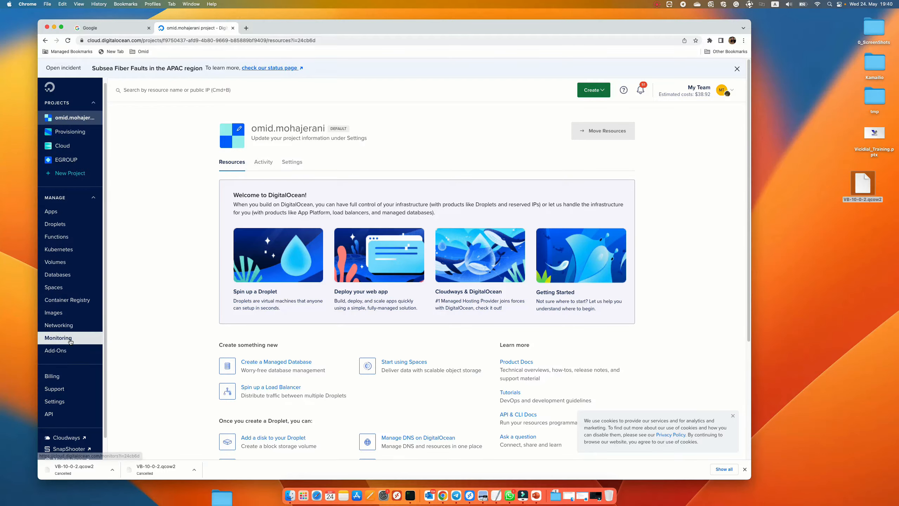
pyautogui.click(61, 314)
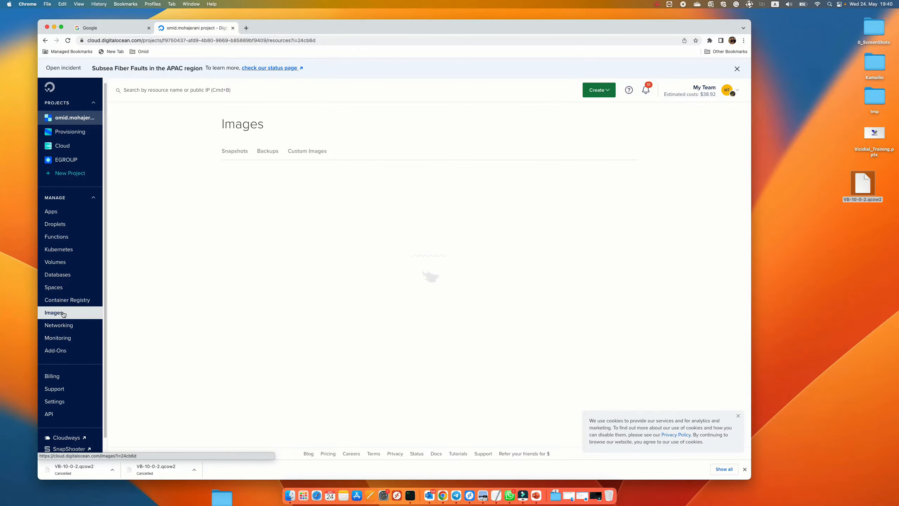
pyautogui.click(308, 153)
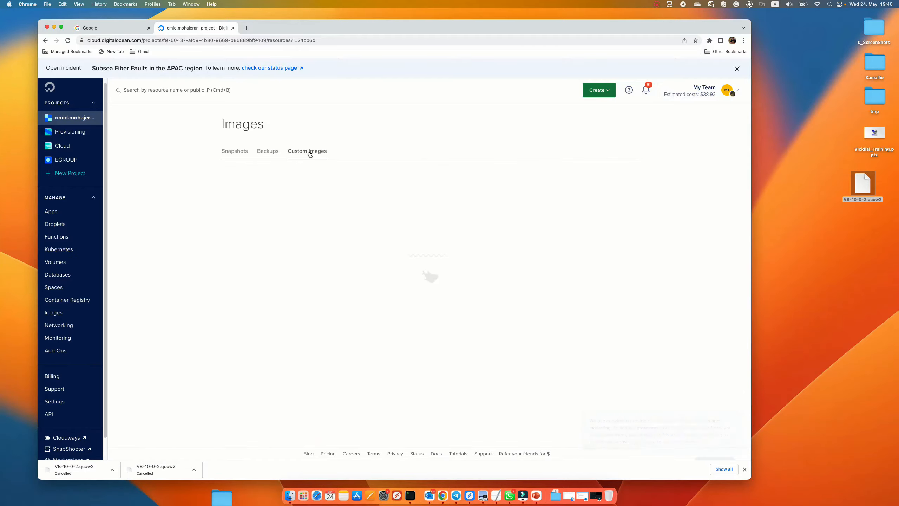
pyautogui.click(307, 152)
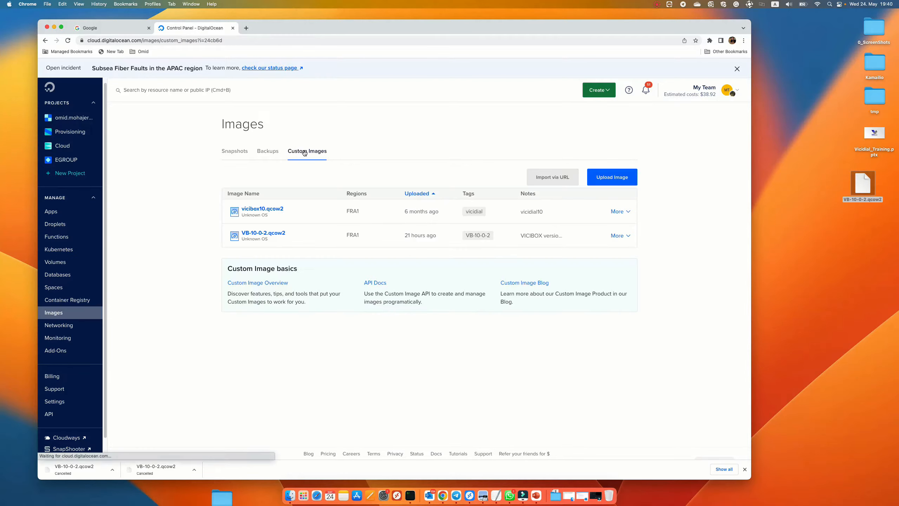
pyautogui.click(306, 151)
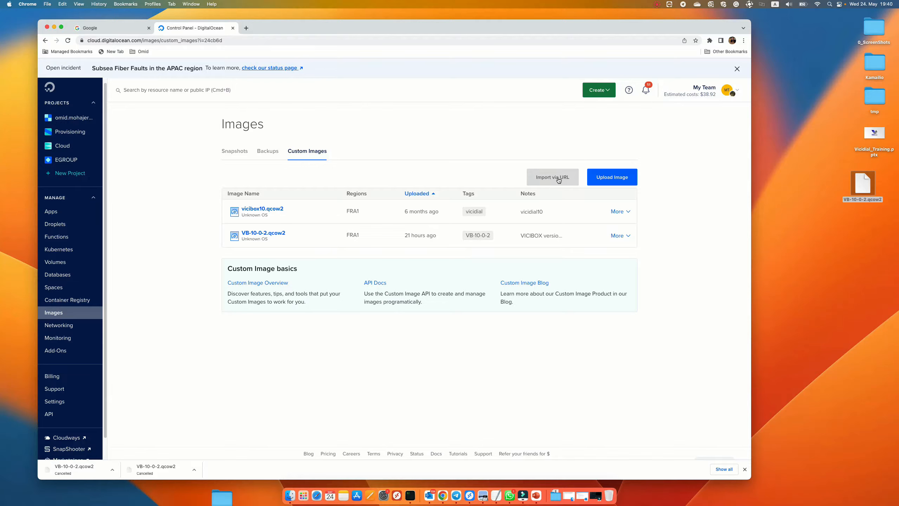
# Step: Start a new image upload and choose VB-10-0-2.qcow2 from the Desktop
pyautogui.click(617, 178)
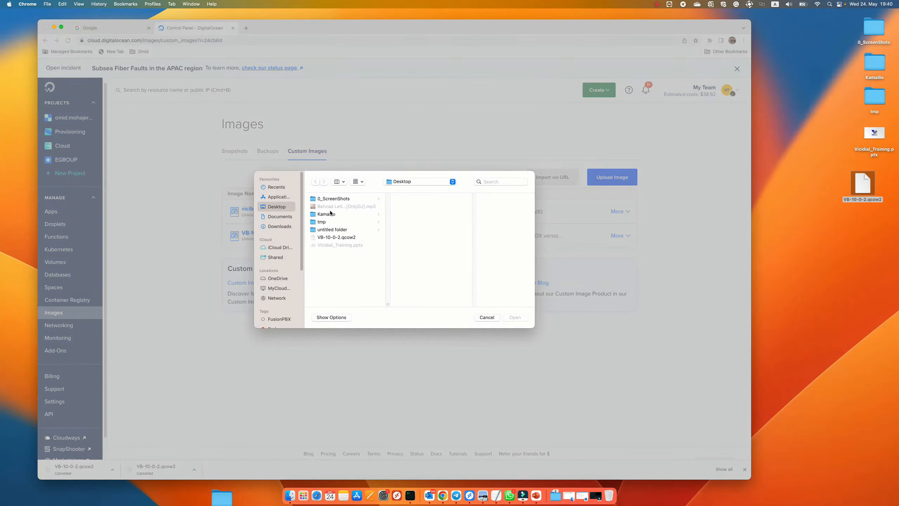
pyautogui.click(336, 238)
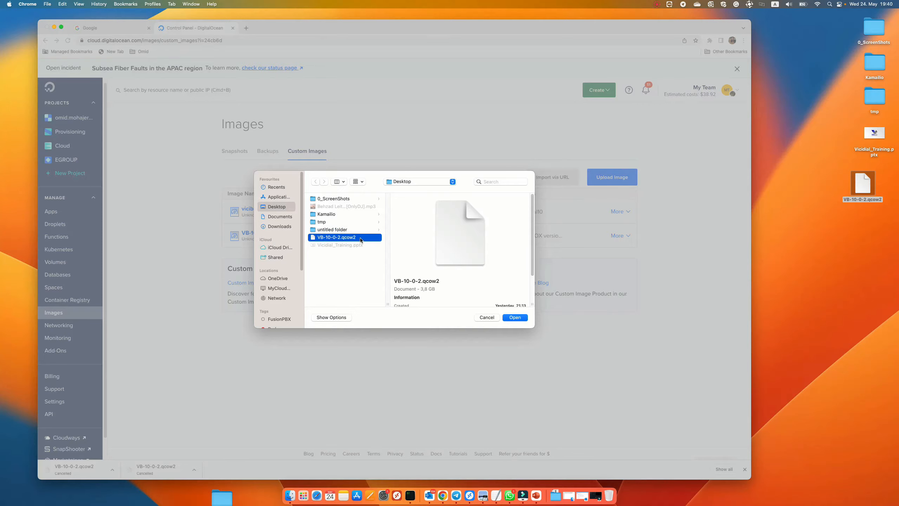
pyautogui.click(523, 317)
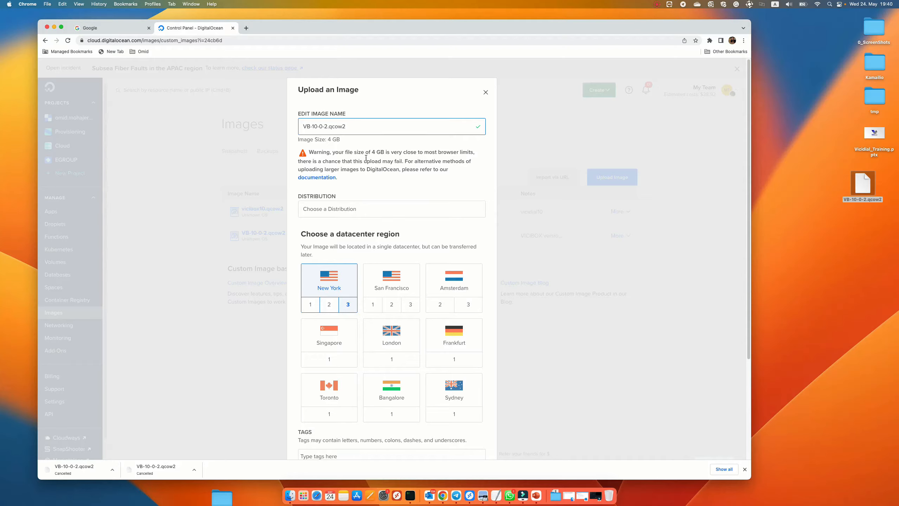
# Step: Set the image's distribution to Unknown
pyautogui.scroll(-1, 351, 209)
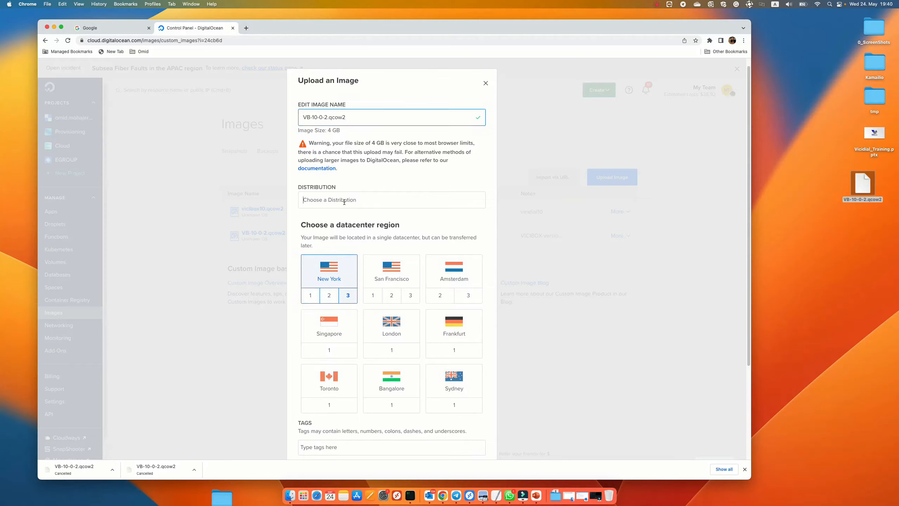
pyautogui.click(342, 200)
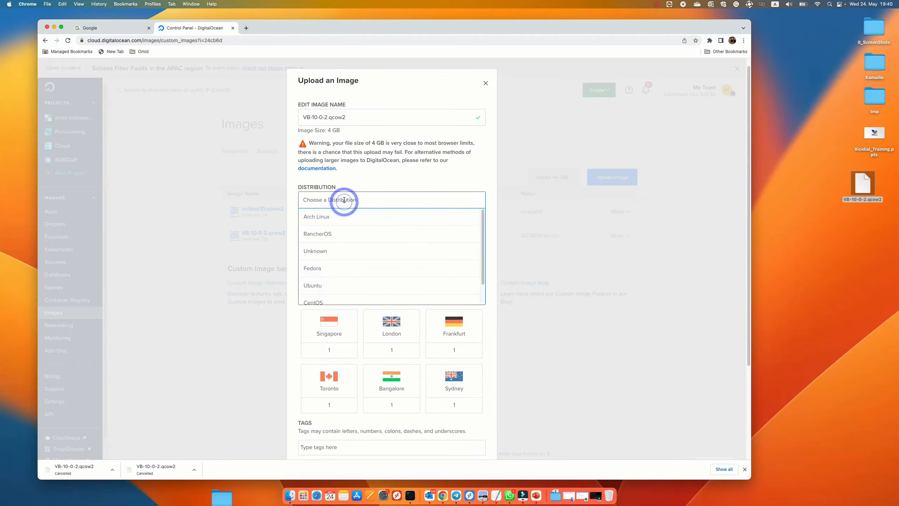
pyautogui.click(330, 251)
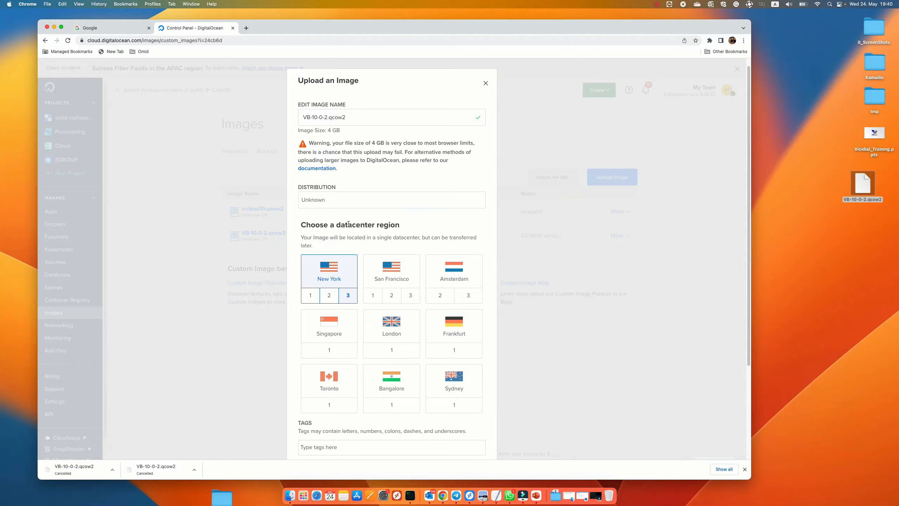
pyautogui.click(341, 201)
pyautogui.scroll(-1, 344, 271)
pyautogui.scroll(1, 345, 270)
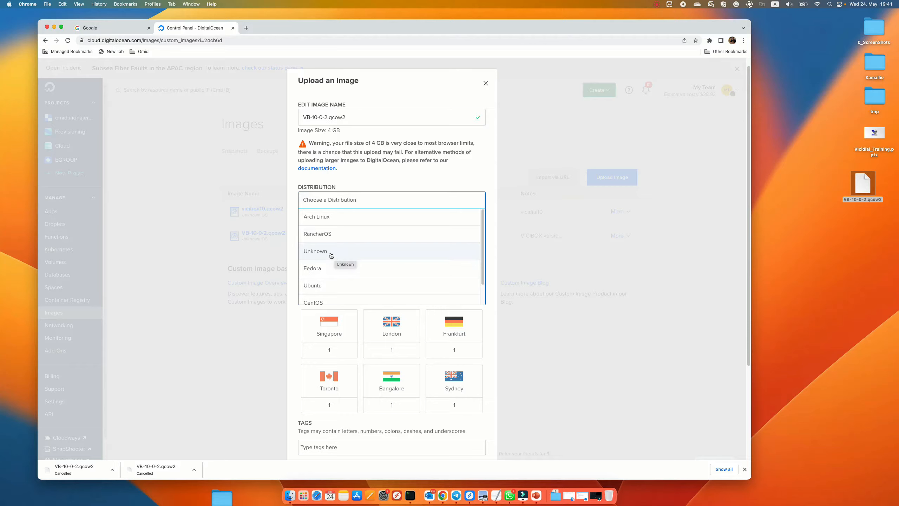
pyautogui.click(333, 252)
pyautogui.scroll(-1, 373, 258)
pyautogui.scroll(-3, 373, 257)
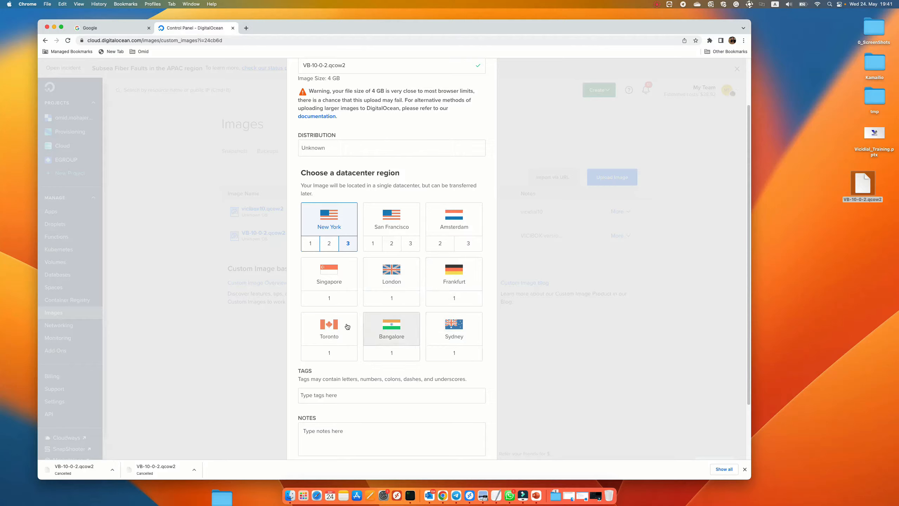
# Step: Choose Frankfurt as the datacenter region for the image
pyautogui.click(453, 272)
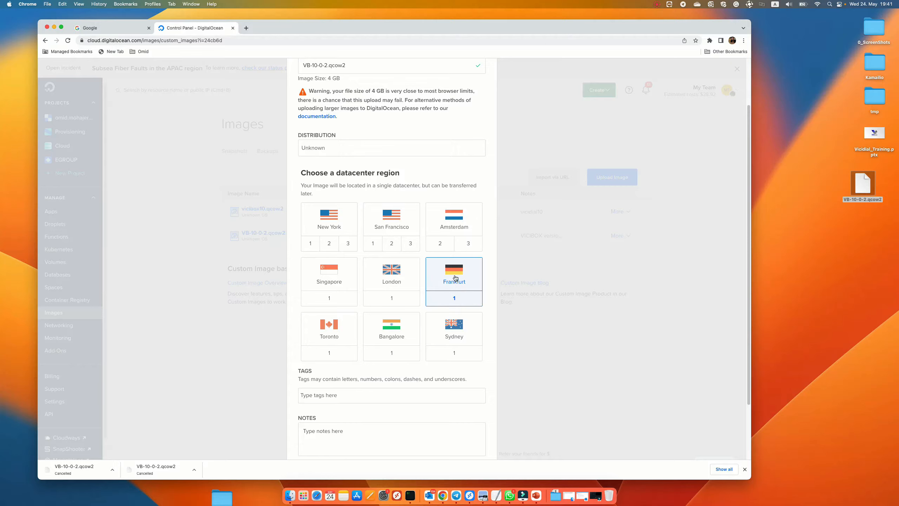
pyautogui.scroll(-1, 445, 291)
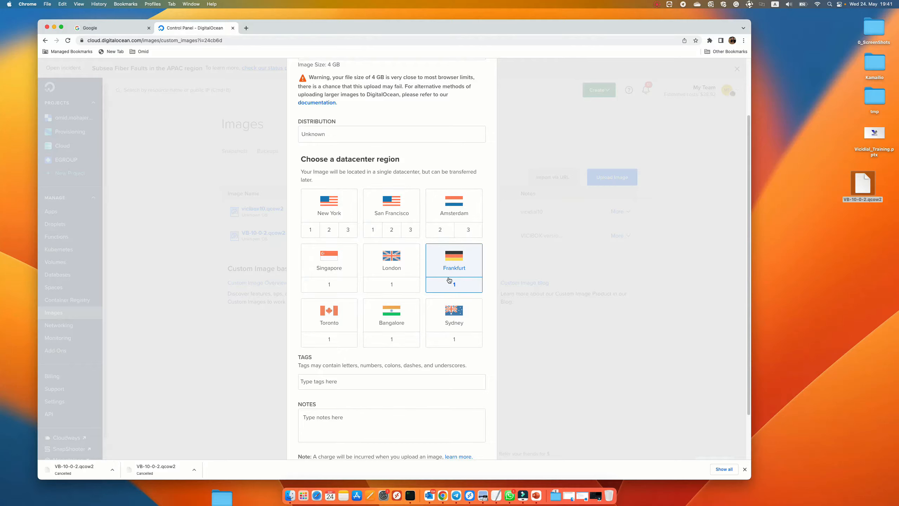
pyautogui.scroll(-1, 455, 288)
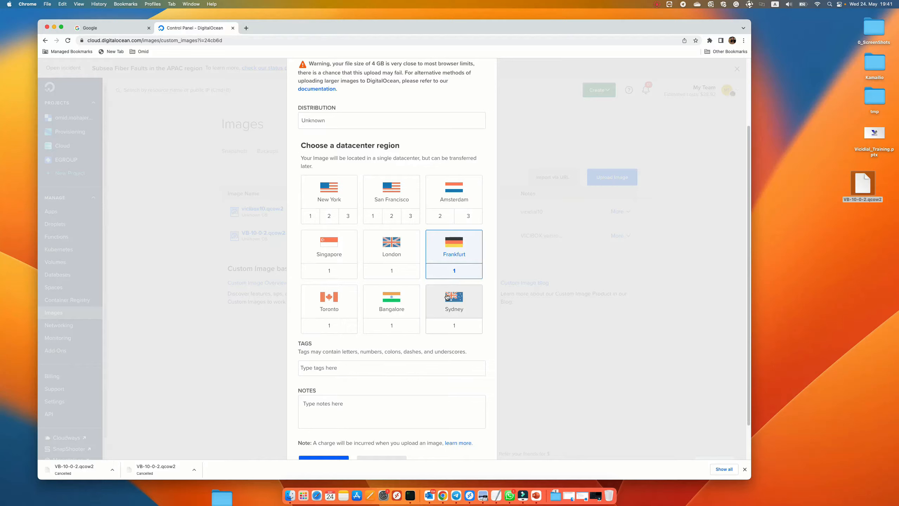
pyautogui.scroll(-1, 447, 297)
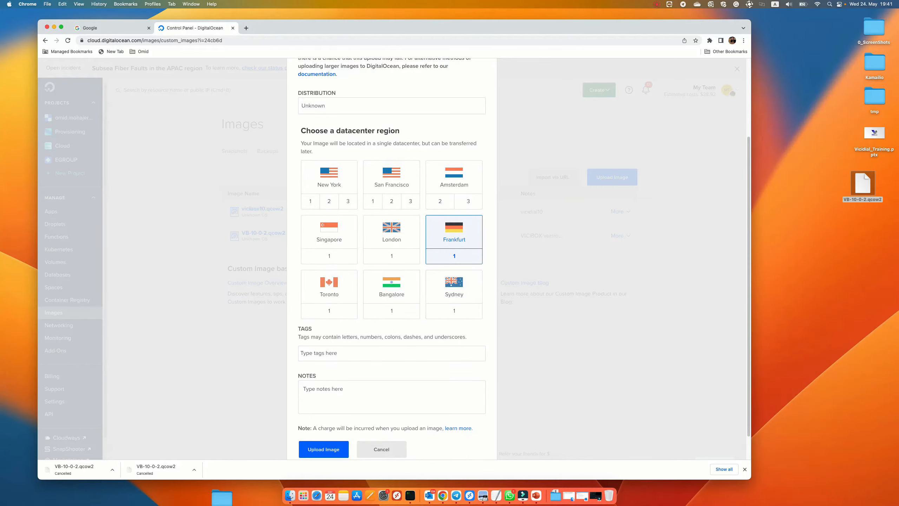
# Step: Add the note VIC10-0-2 and submit the image upload
pyautogui.click(329, 351)
pyautogui.scroll(-2, 329, 354)
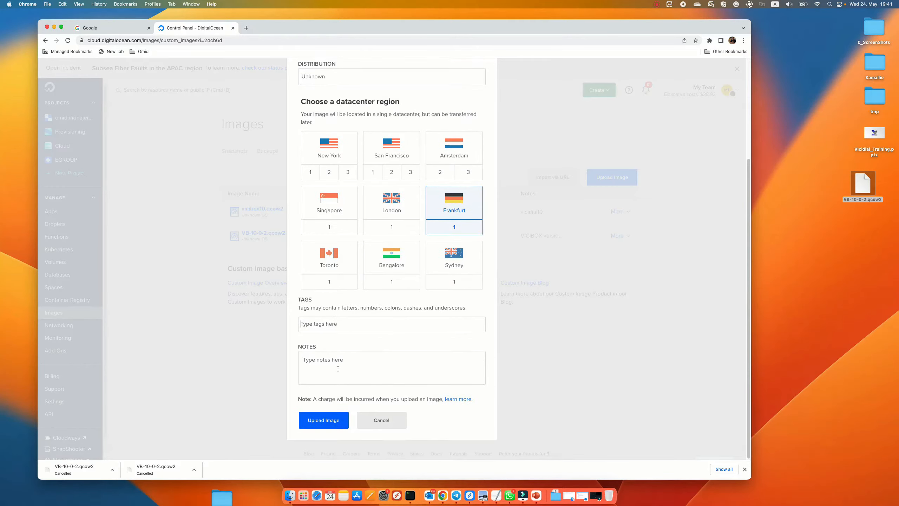
pyautogui.click(330, 360)
pyautogui.click(331, 361)
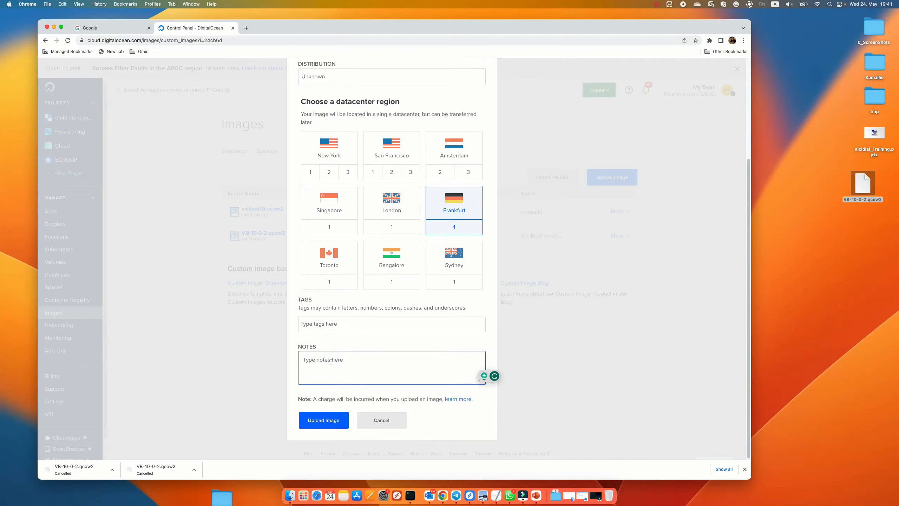
pyautogui.write('VIC')
pyautogui.write('10')
pyautogui.write('-0-2')
pyautogui.click(323, 420)
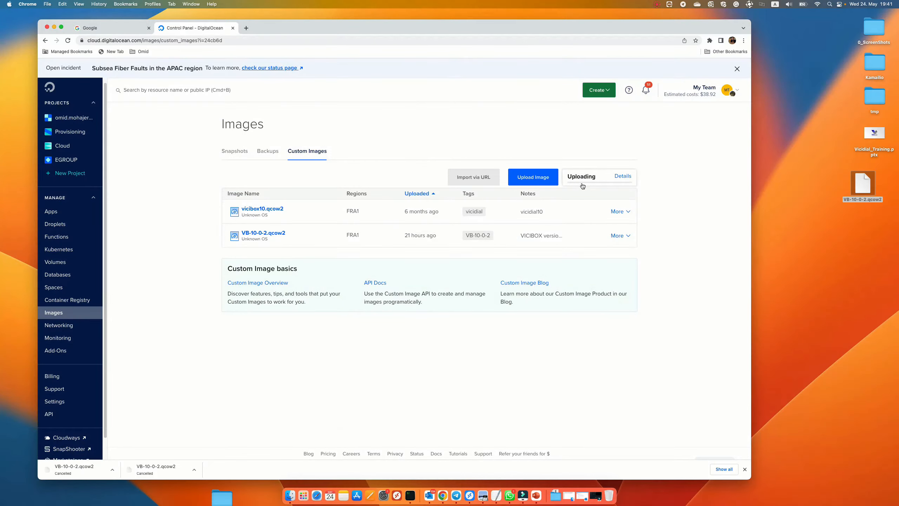
# Step: Open the upload details and cancel the running upload
pyautogui.click(624, 176)
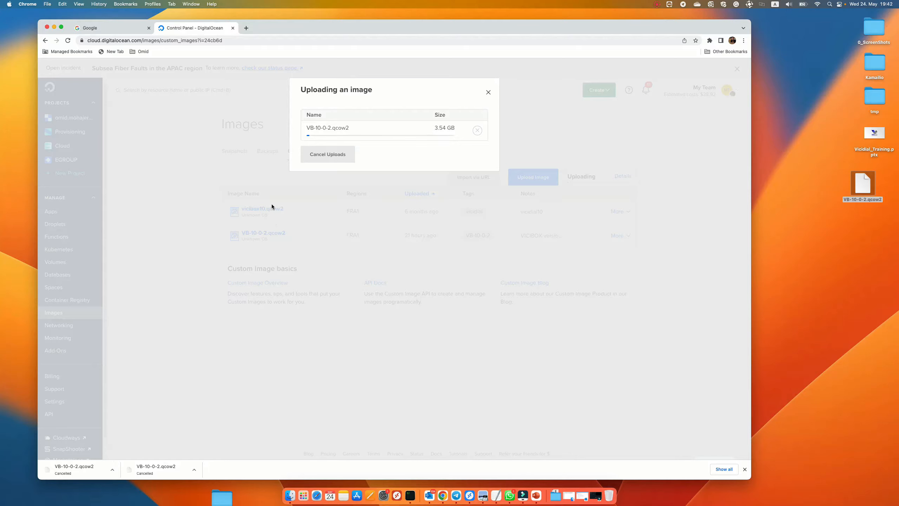
pyautogui.click(326, 155)
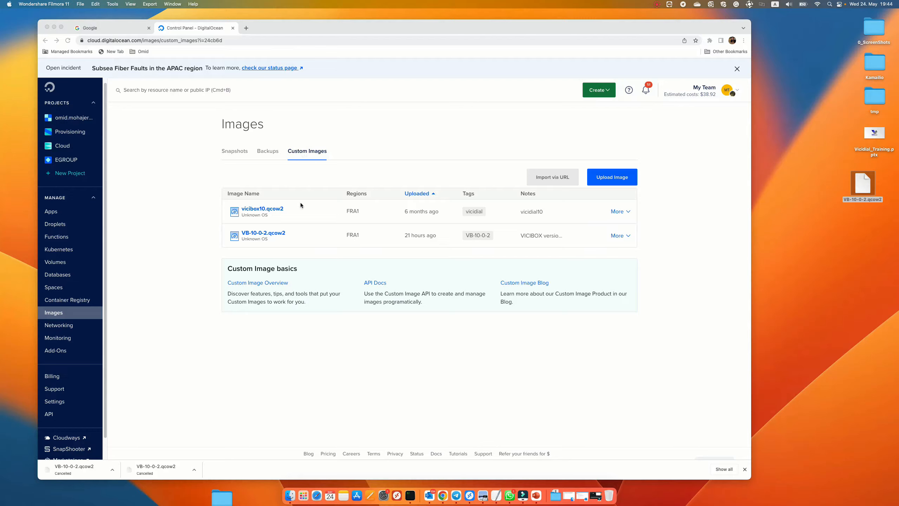
# Step: Start a droplet from the VB-10-0-2.qcow2 custom image
pyautogui.click(244, 240)
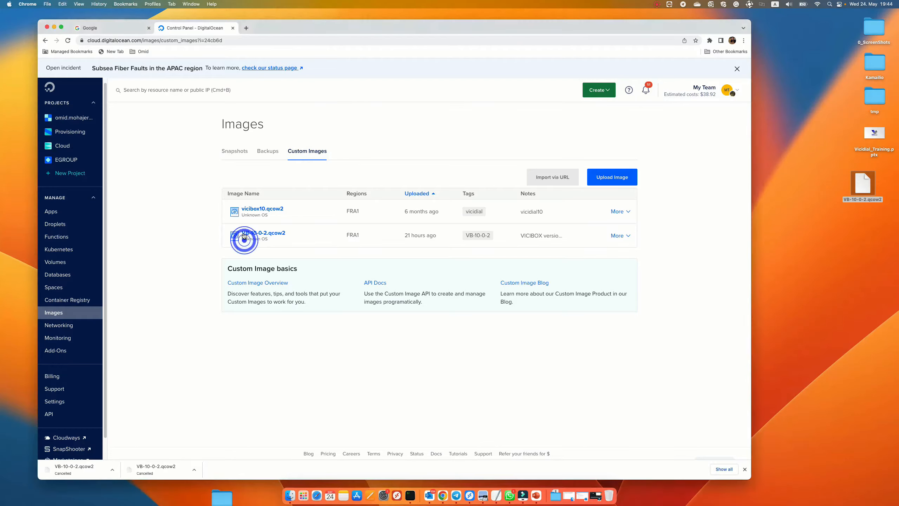
pyautogui.tripleClick(293, 234)
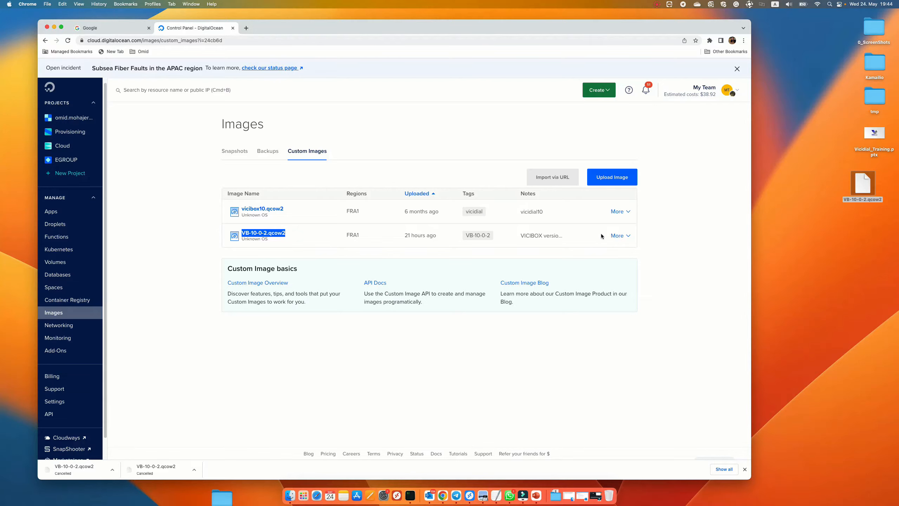
pyautogui.click(628, 236)
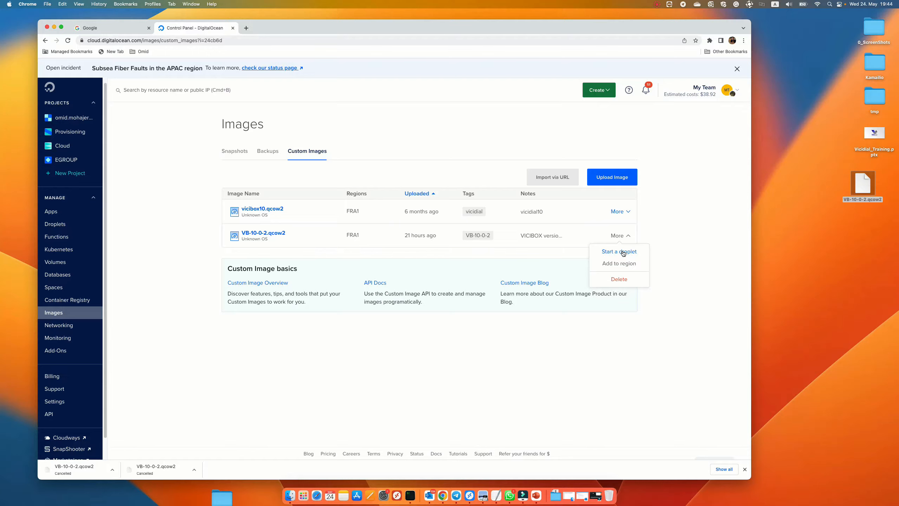
pyautogui.click(623, 252)
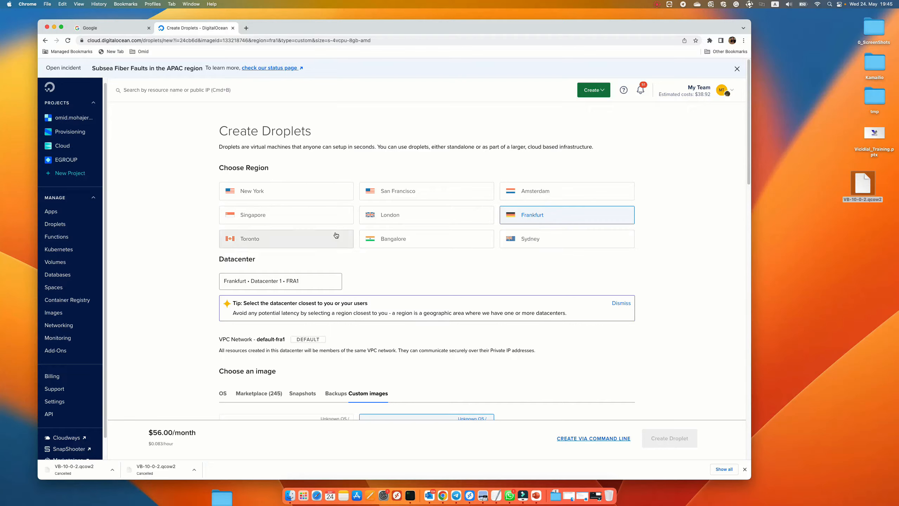
# Step: Choose the Basic plan with Regular SSD CPU, 2 GB memory and 1 CPU at $12/mo
pyautogui.scroll(-2, 489, 294)
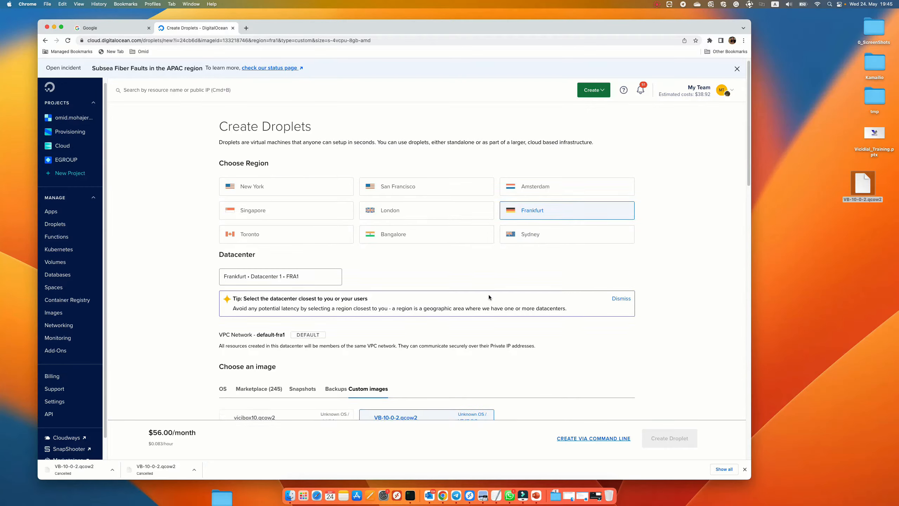
pyautogui.scroll(-2, 489, 294)
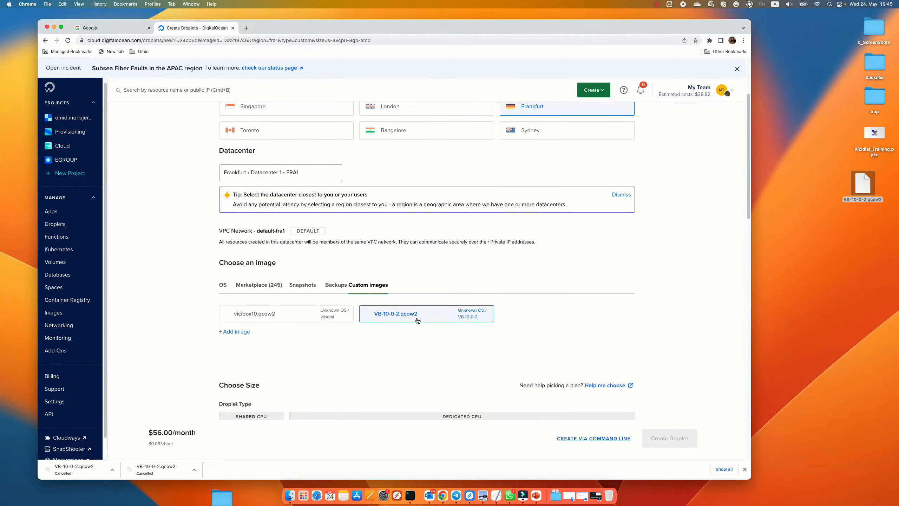
pyautogui.scroll(-7, 447, 331)
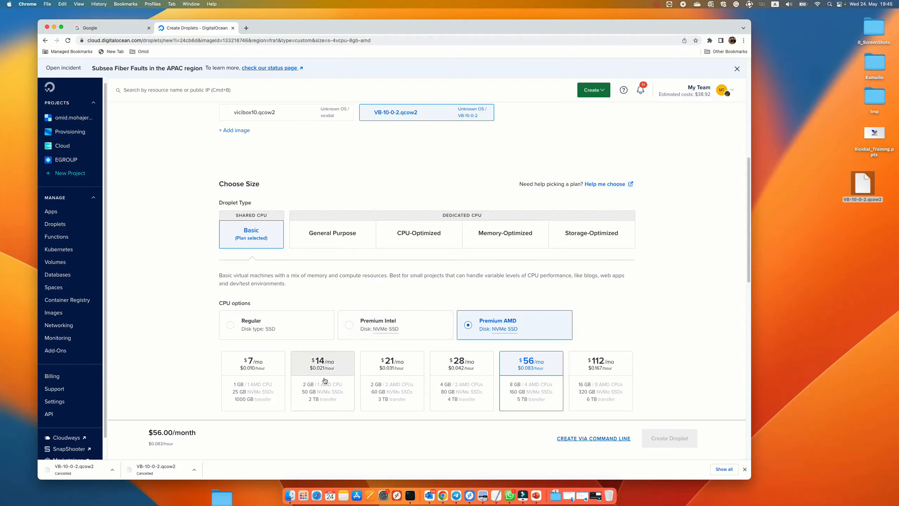
pyautogui.scroll(-1, 336, 384)
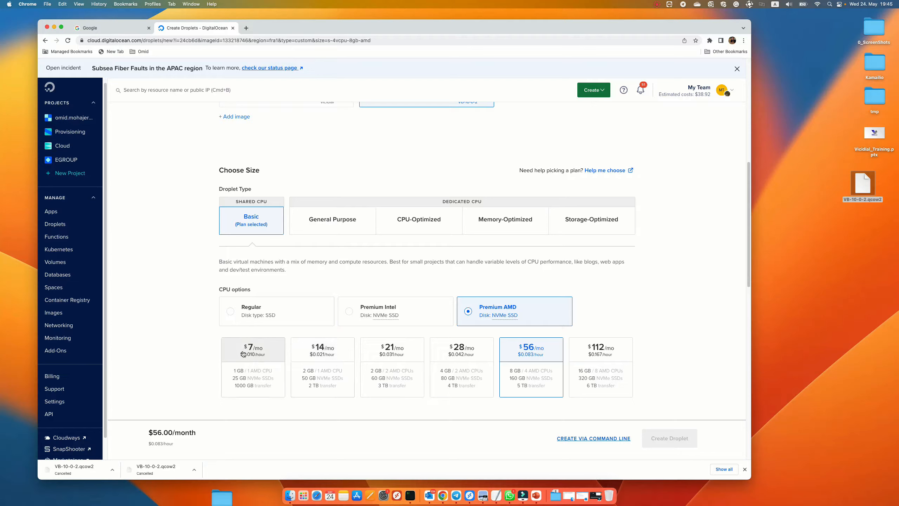
pyautogui.click(325, 353)
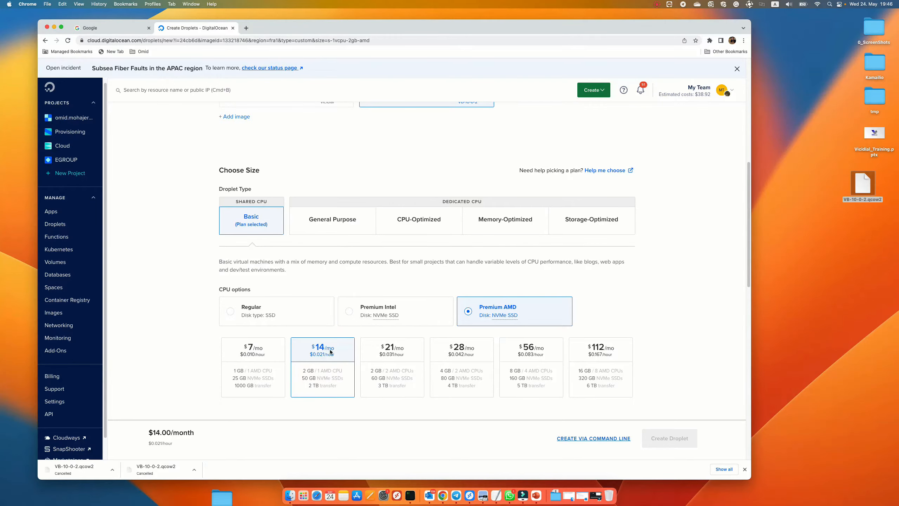
pyautogui.scroll(-1, 326, 374)
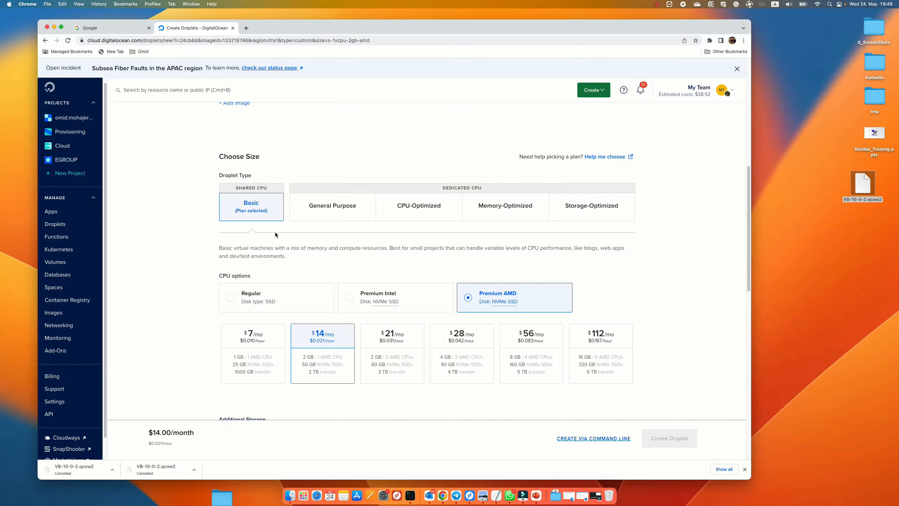
pyautogui.click(250, 301)
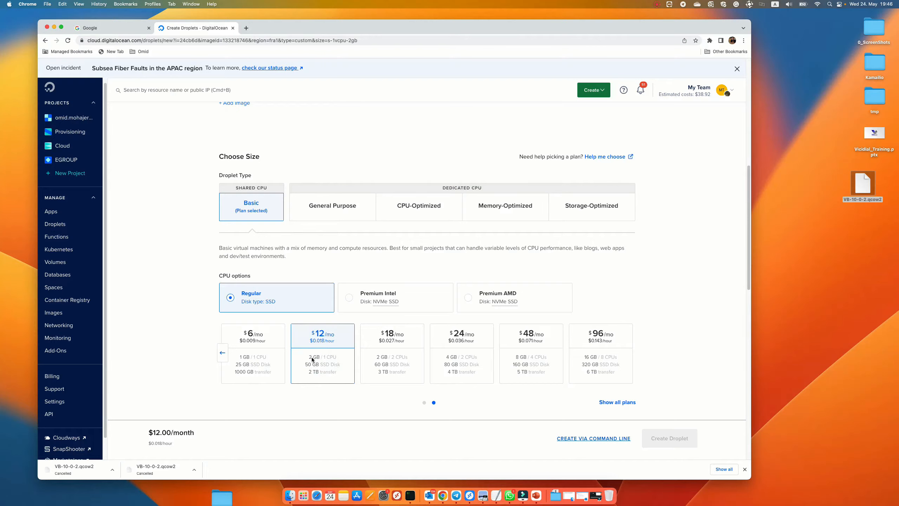
# Step: Select all SSH keys as the droplet's authentication method
pyautogui.scroll(-1, 322, 364)
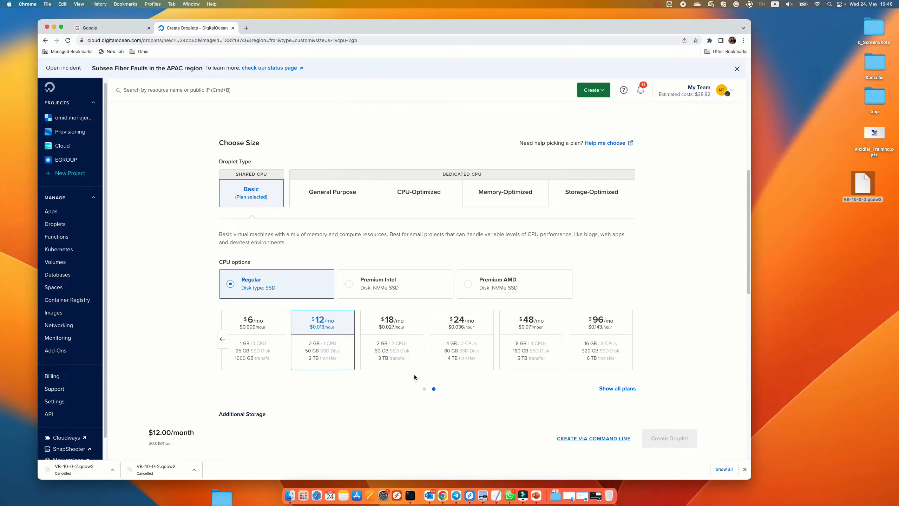
pyautogui.scroll(-5, 415, 375)
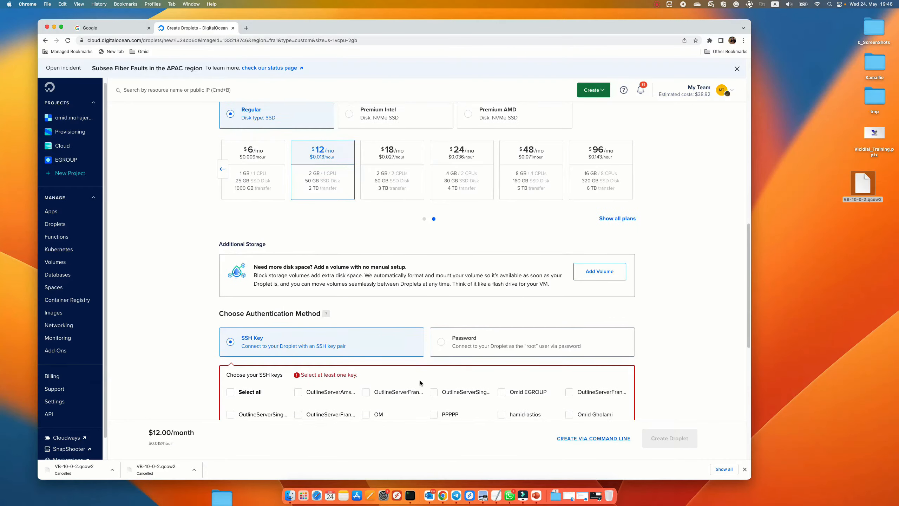
pyautogui.scroll(-2, 420, 380)
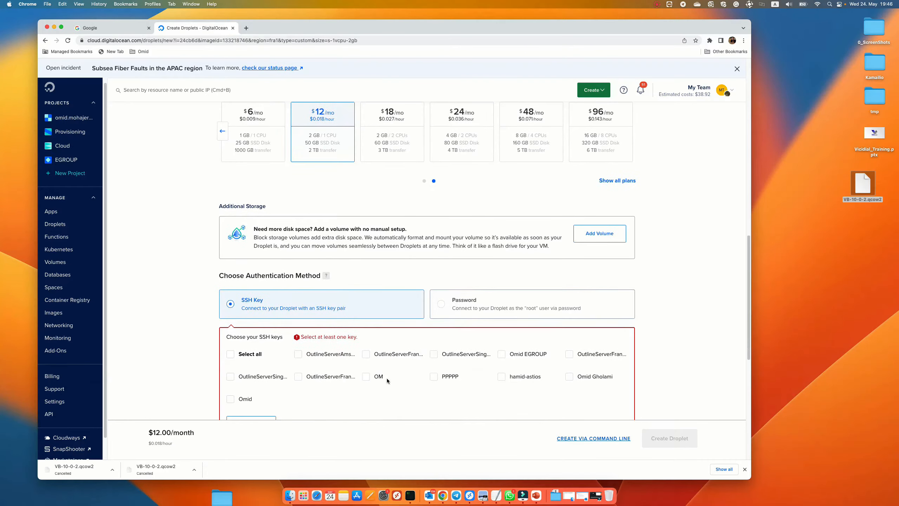
pyautogui.click(231, 355)
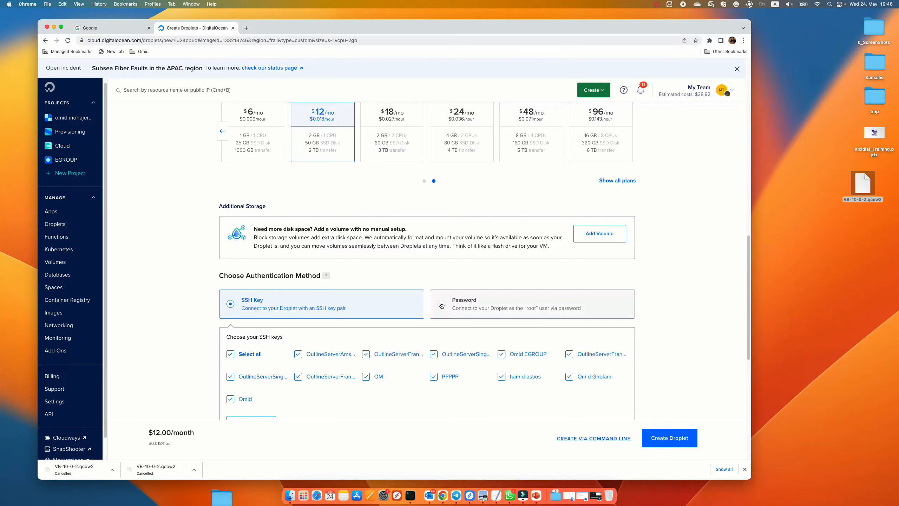
# Step: Set the droplet hostname to vb-10-0-2-24MAY2023
pyautogui.scroll(-9, 425, 291)
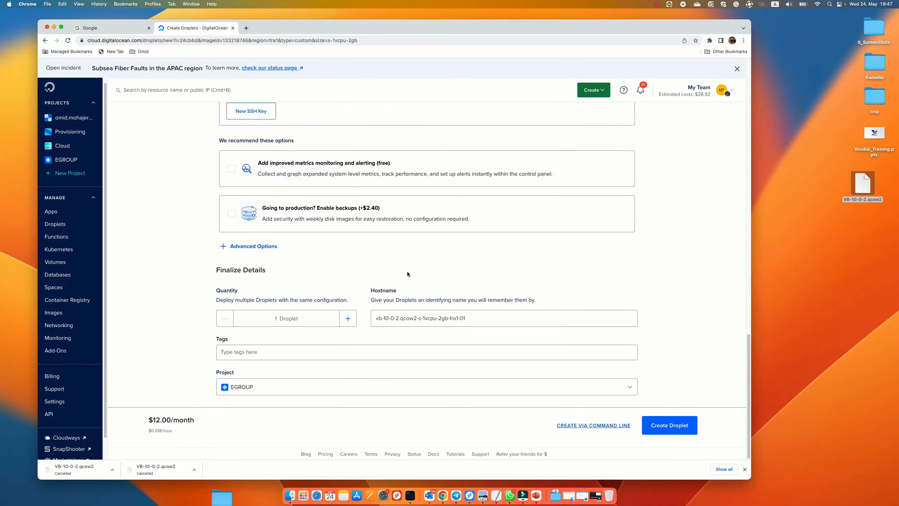
pyautogui.moveTo(472, 317); pyautogui.dragTo(401, 319)
pyautogui.press('BackSpace')
pyautogui.write('24MAY2023')
# Step: Assign the droplet to the personal default project and create the droplet
pyautogui.click(250, 352)
pyautogui.click(261, 389)
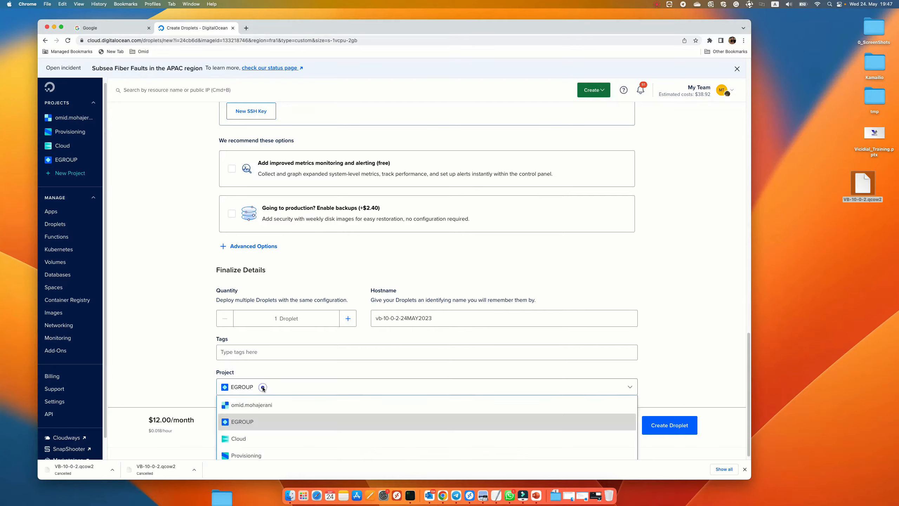
pyautogui.click(253, 405)
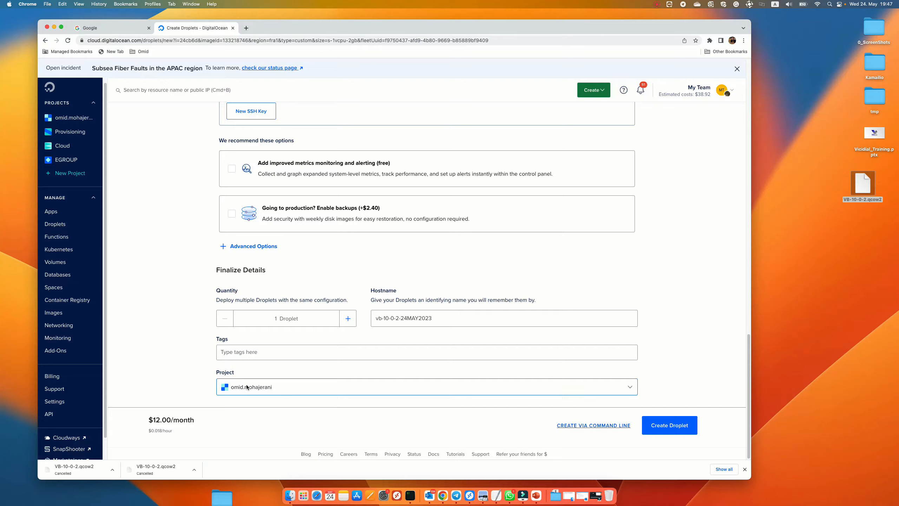
pyautogui.click(673, 425)
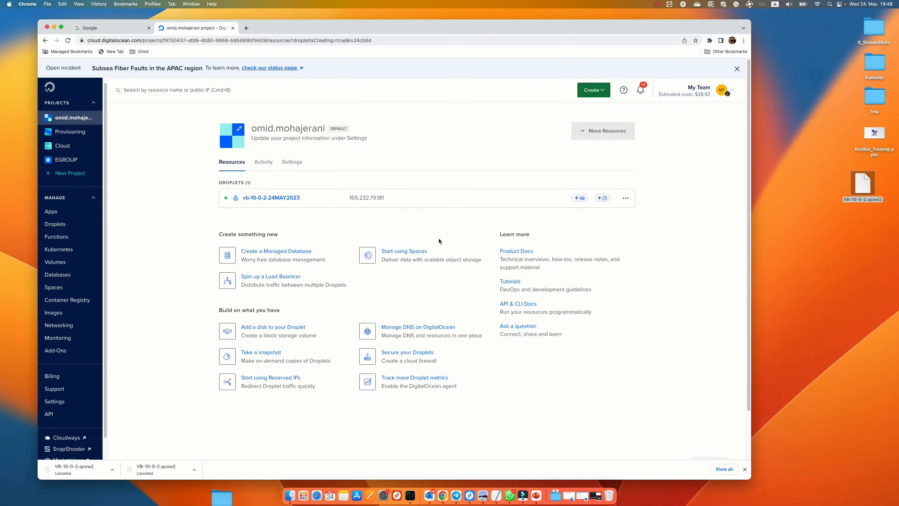
# Step: Open the new droplet's page and launch its web console
pyautogui.click(354, 201)
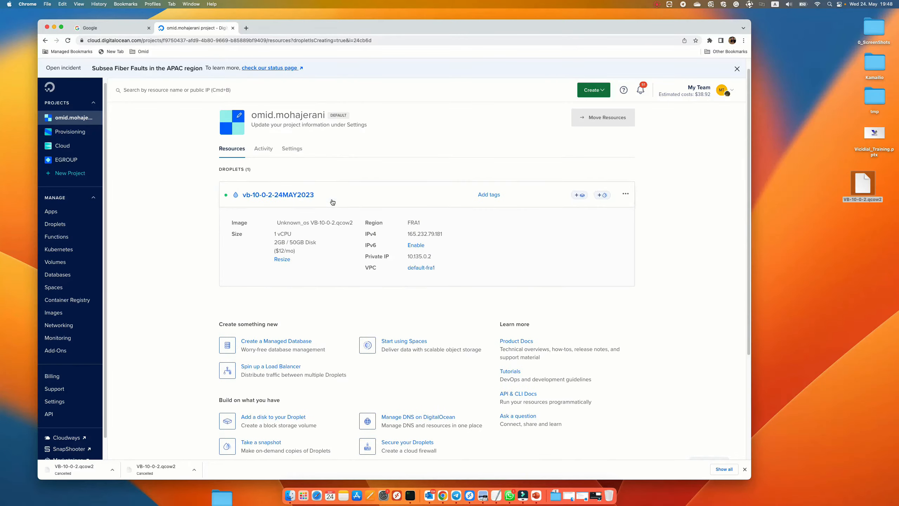
pyautogui.click(262, 195)
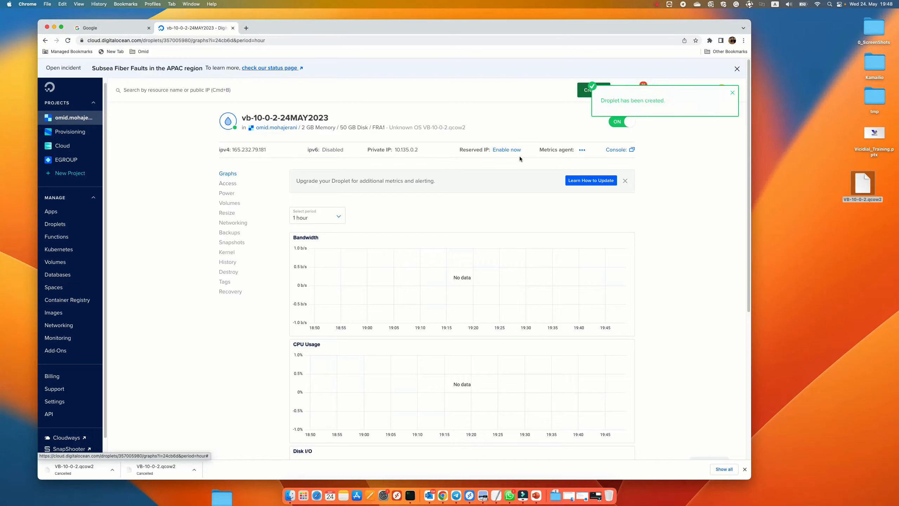
pyautogui.click(616, 150)
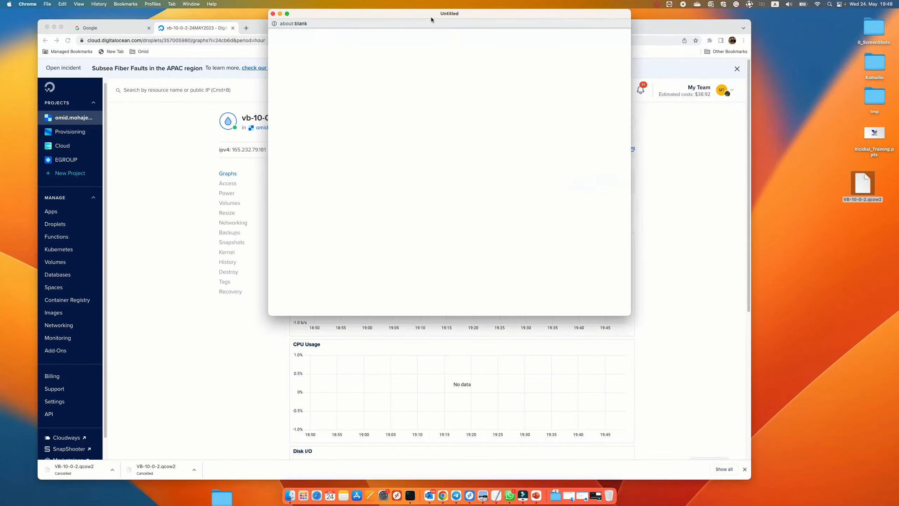
pyautogui.moveTo(430, 16); pyautogui.dragTo(405, 76)
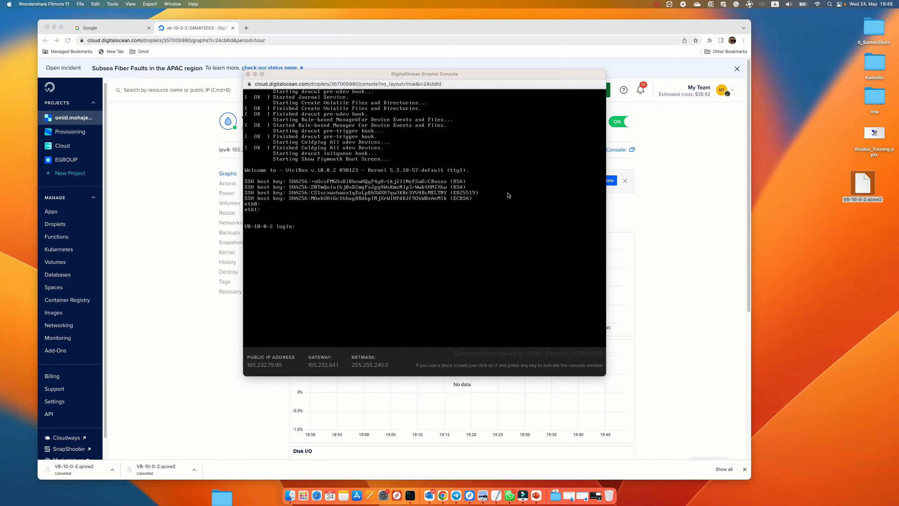
# Step: Log in to the console as root, entering the root password
pyautogui.click(320, 225)
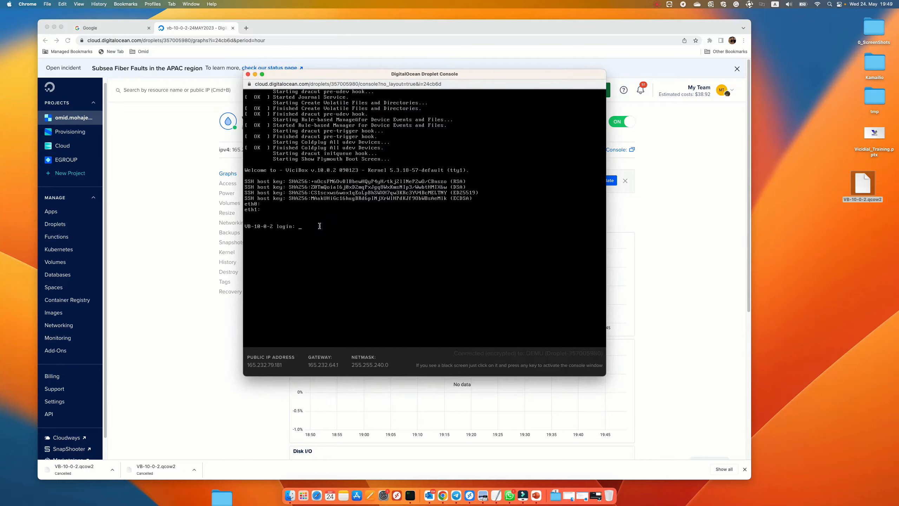
pyautogui.write('root')
pyautogui.press('Return')
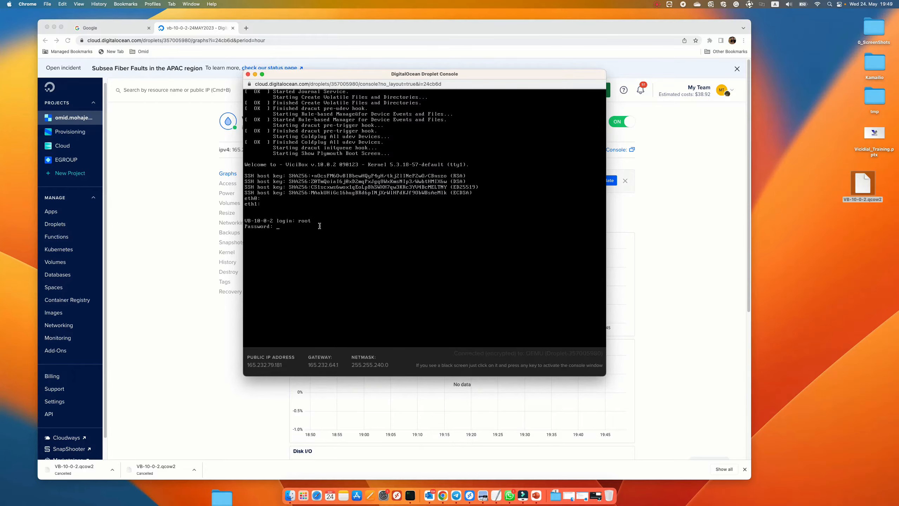
pyautogui.press('Return')
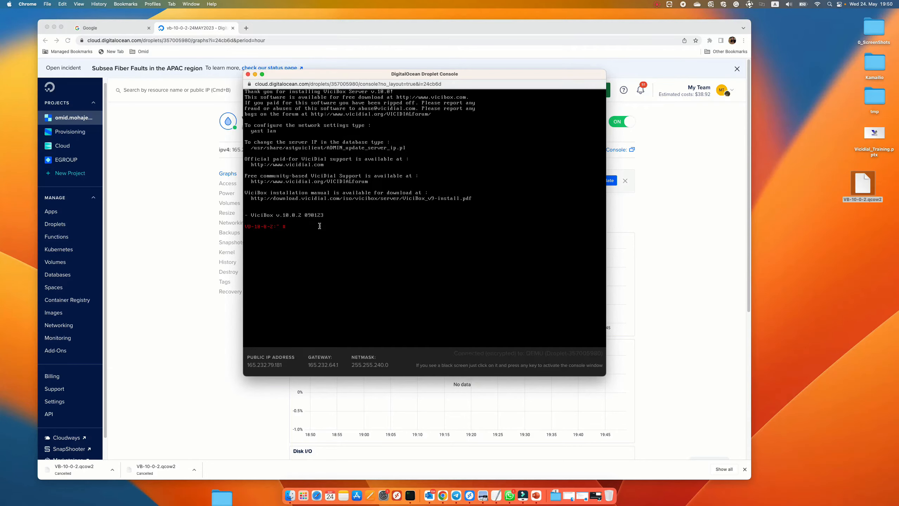
# Step: Change the root password with passwd, entering and retyping the new password
pyautogui.press('Return')
pyautogui.press('Return')
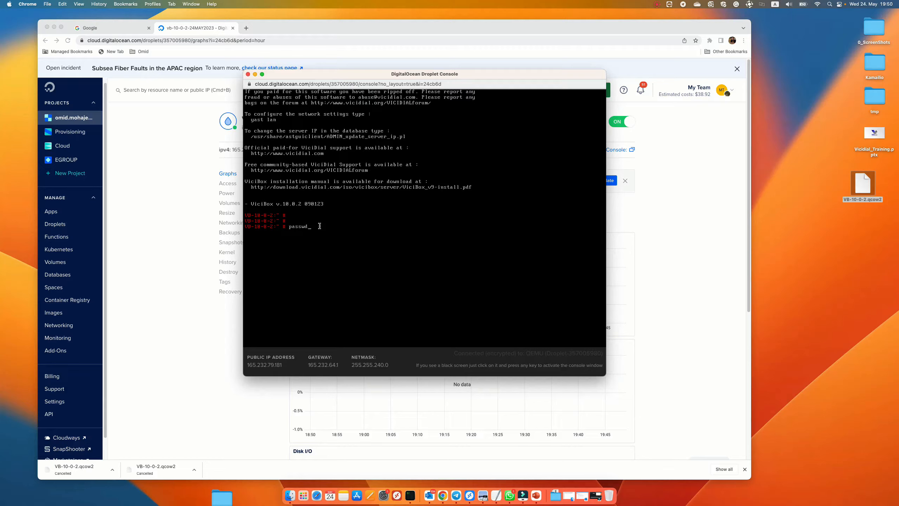
pyautogui.press('Return')
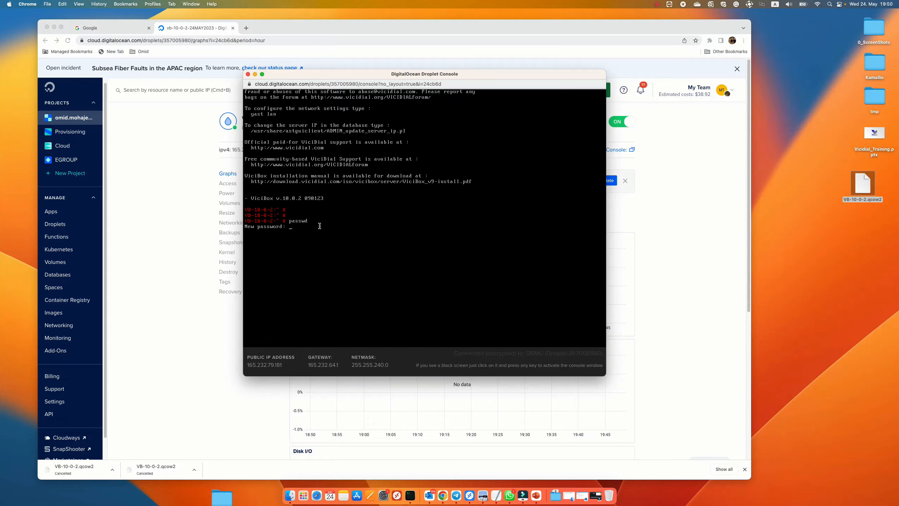
pyautogui.press('Return')
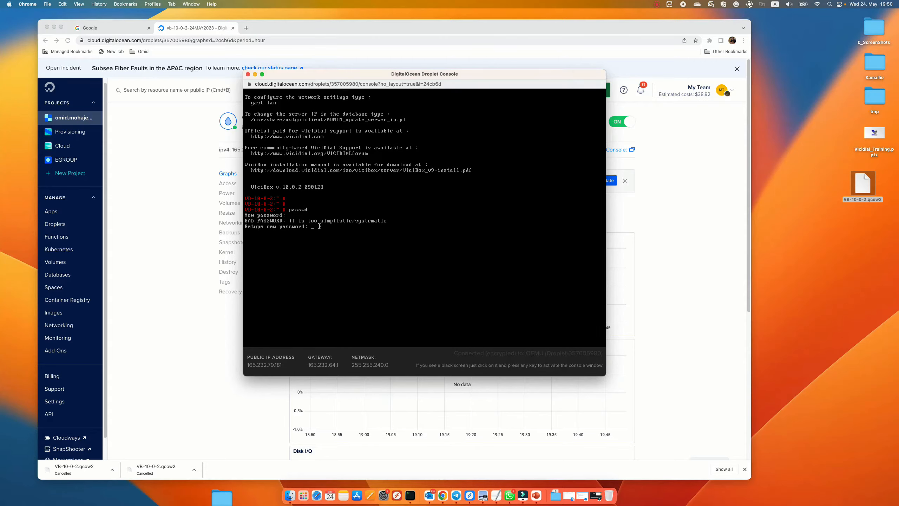
pyautogui.press('Return')
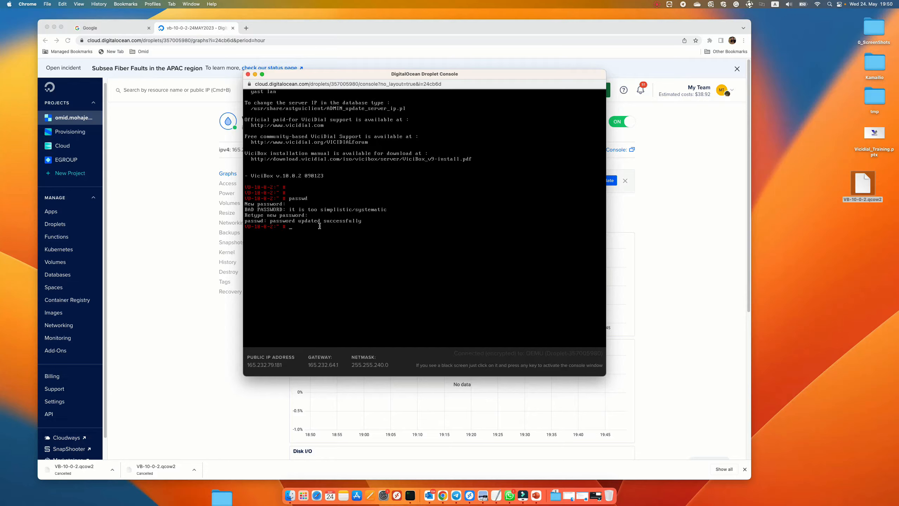
# Step: Launch the YaST network settings with the command yast lan
pyautogui.press('Return')
pyautogui.press('Return')
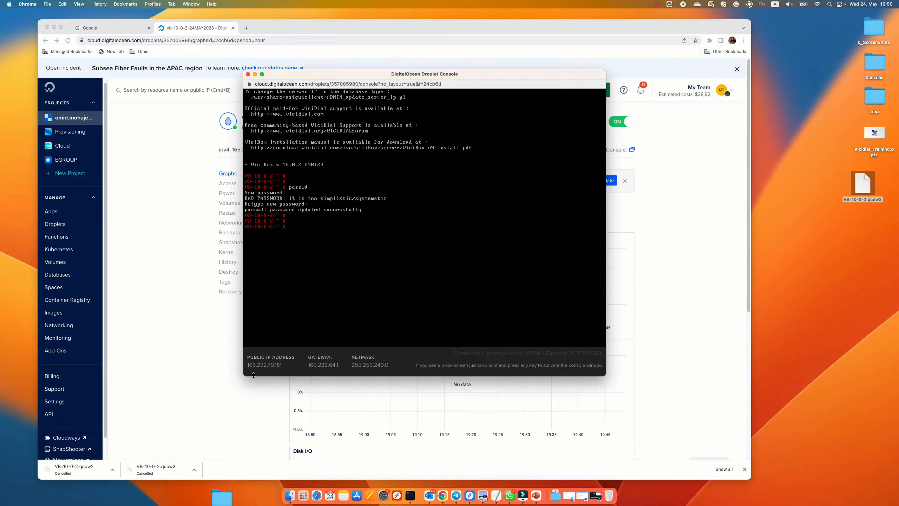
pyautogui.moveTo(248, 365)
pyautogui.mouseDown()
pyautogui.moveTo(285, 367)
pyautogui.moveTo(248, 366)
pyautogui.mouseUp()
pyautogui.click(321, 275)
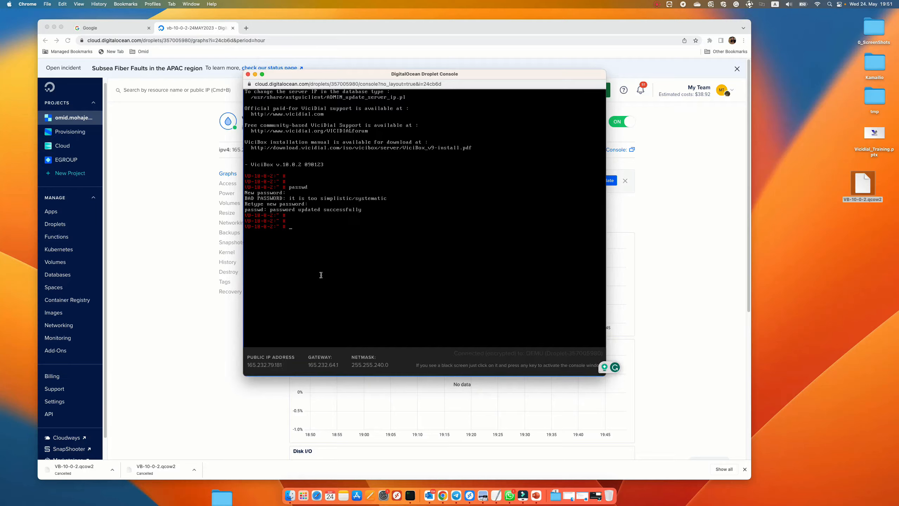
pyautogui.write('yast lan')
pyautogui.press('Return')
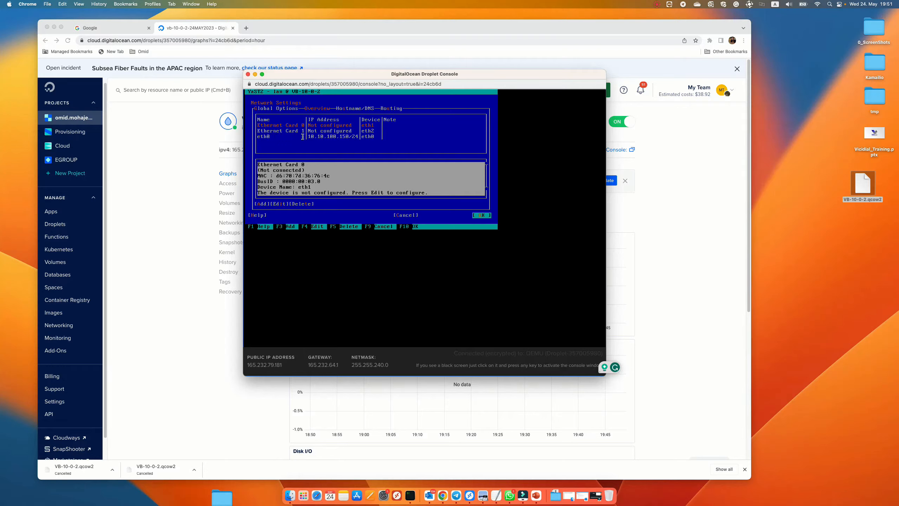
# Step: Delete the eth0 network card entry configured with 10.10.100.150/24 from the YaST network settings
pyautogui.click(353, 136)
pyautogui.press('Tab')
pyautogui.press('Tab')
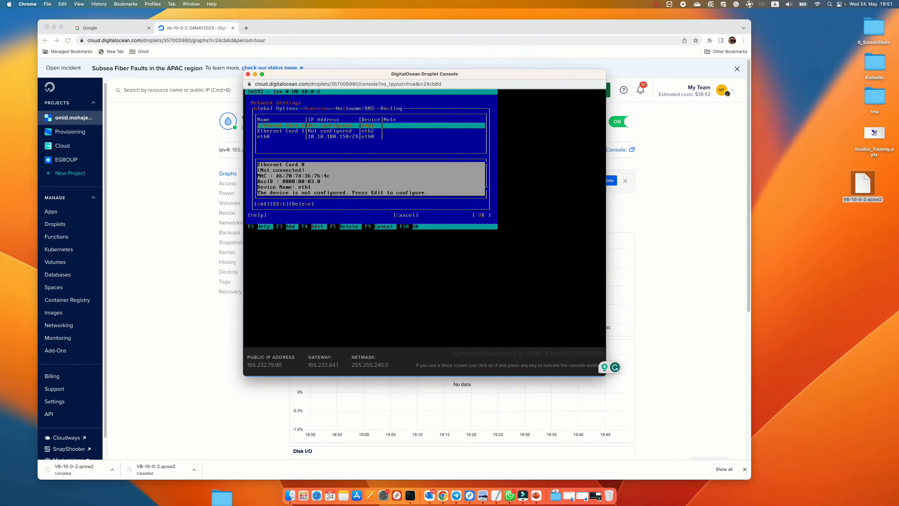
pyautogui.press('Down')
pyautogui.press('Down')
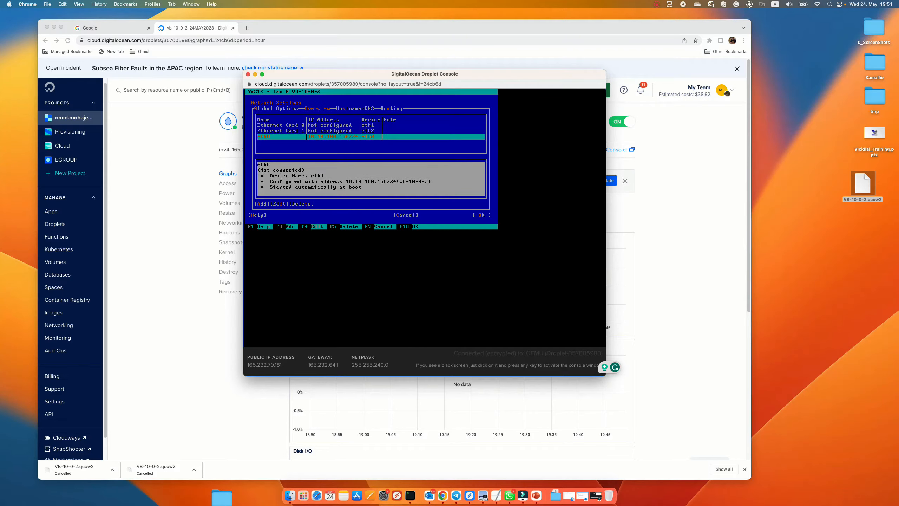
pyautogui.press('Tab')
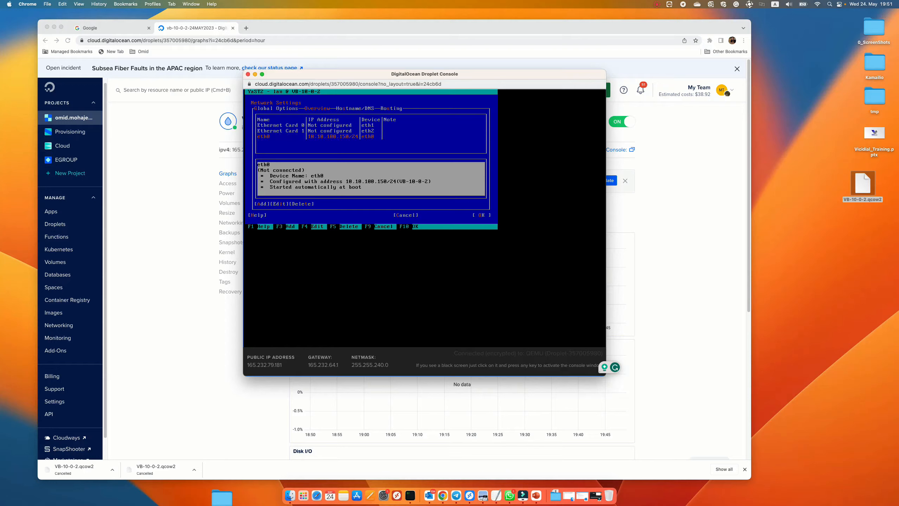
pyautogui.press('Tab')
pyautogui.press('Tab')
pyautogui.press('Tab')
pyautogui.press('Tab')
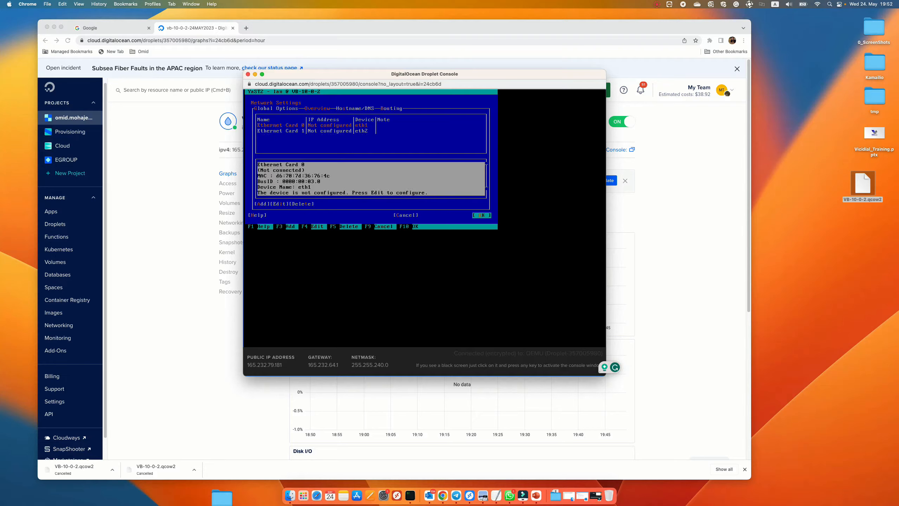
# Step: Edit Ethernet Card 0 (eth1) and set it to a Dynamic Address using DHCP
pyautogui.press('Tab')
pyautogui.press('Tab')
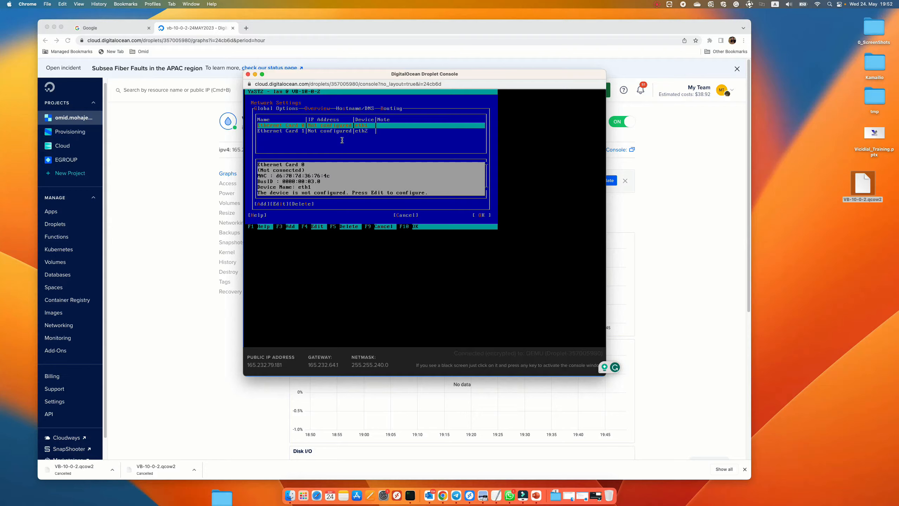
pyautogui.press('Tab')
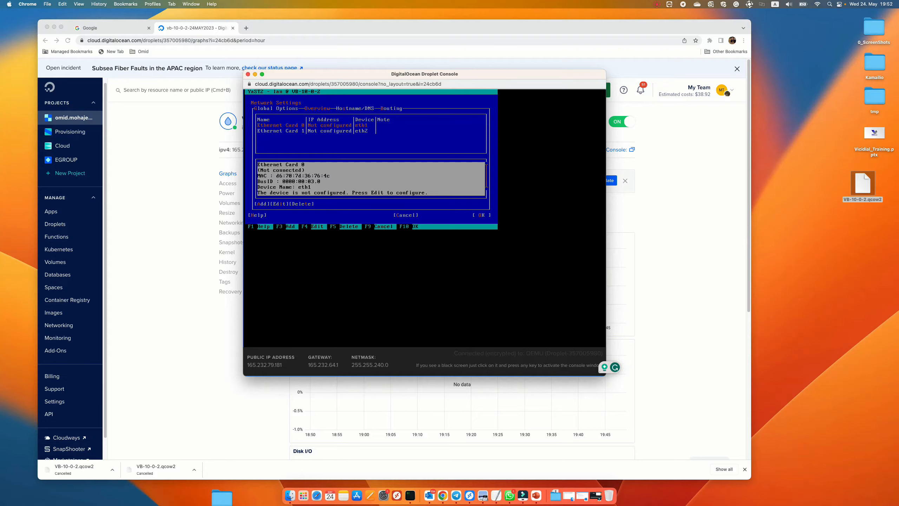
pyautogui.press('Tab')
pyautogui.press('Tab')
pyautogui.press('Return')
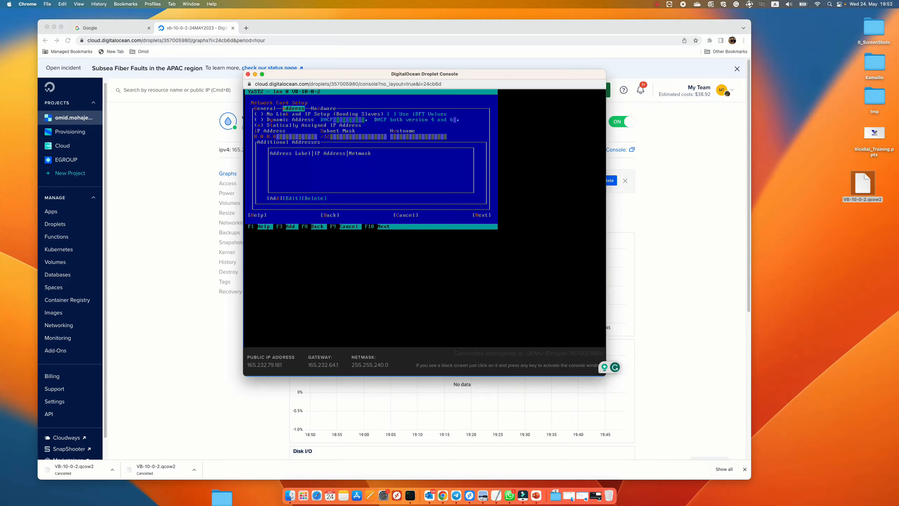
pyautogui.press('Tab')
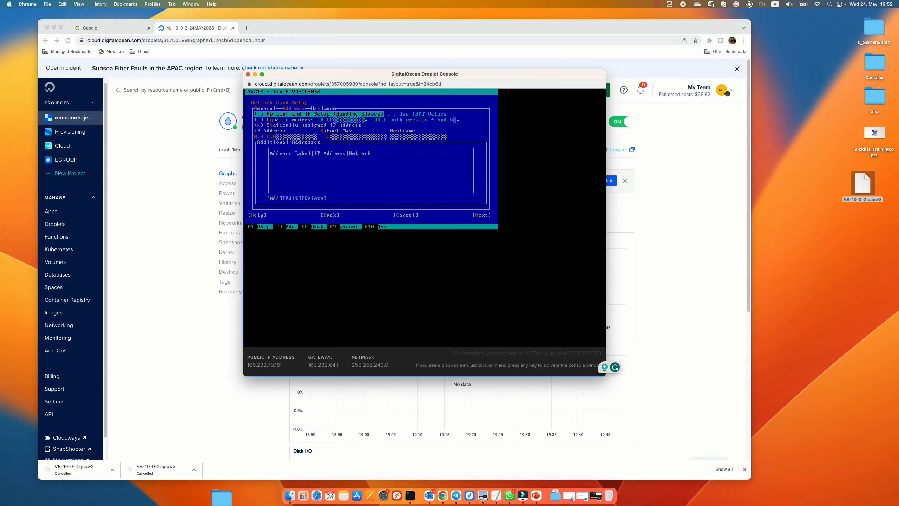
pyautogui.press('Down')
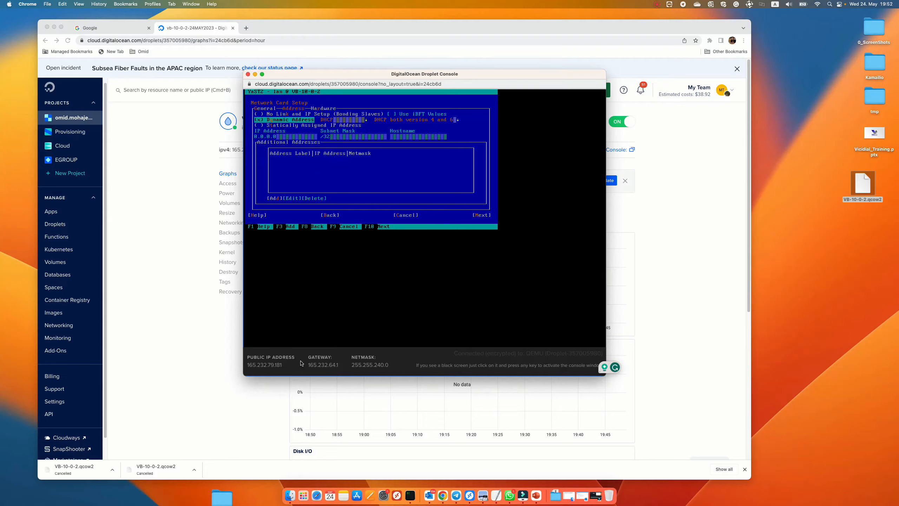
pyautogui.press('Tab')
pyautogui.press('Tab')
pyautogui.press('Tab')
pyautogui.press('Tab')
pyautogui.press('Tab')
pyautogui.press('Tab')
pyautogui.press('Tab')
pyautogui.press('Tab')
pyautogui.press('Tab')
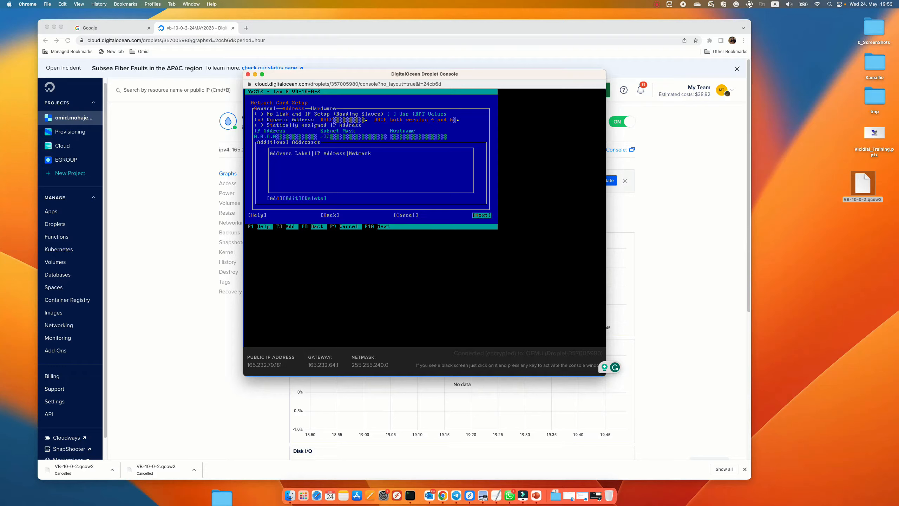
pyautogui.press('Return')
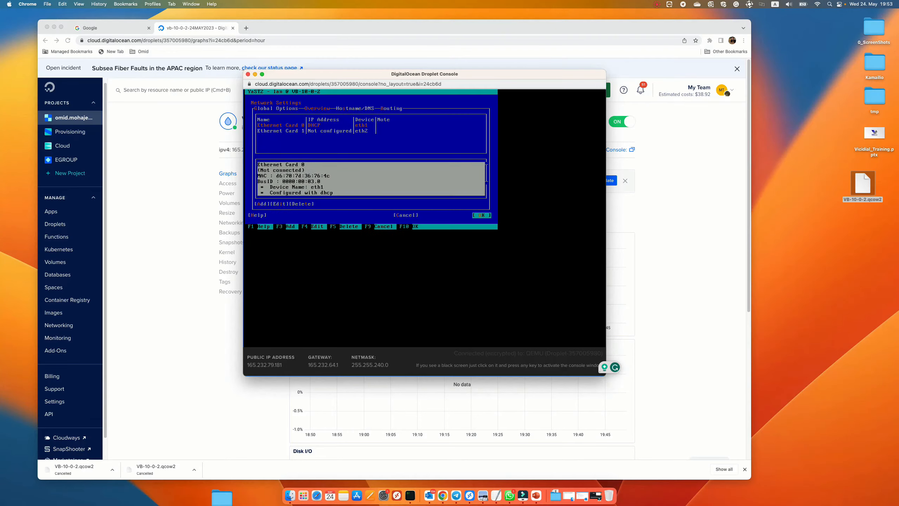
# Step: Edit Ethernet Card 1 (eth2) and set it to a Dynamic Address using DHCP
pyautogui.press('Tab')
pyautogui.press('Tab')
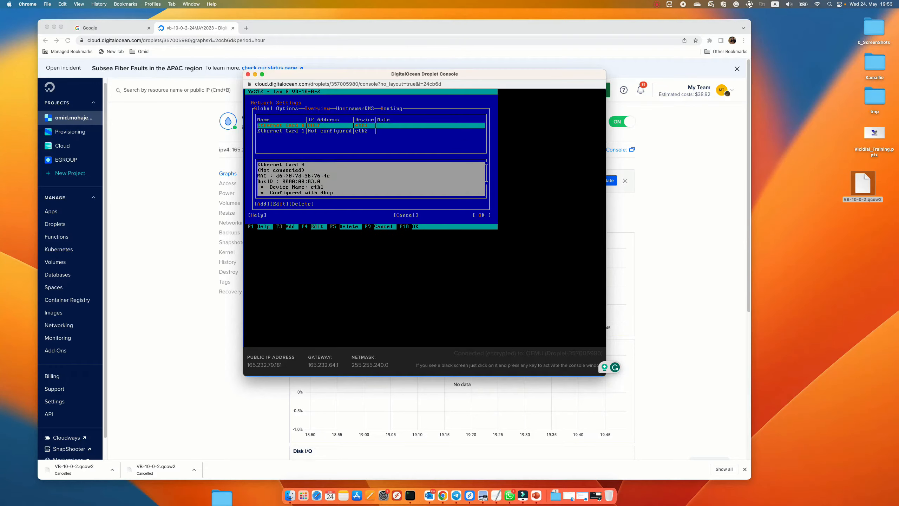
pyautogui.press('Down')
pyautogui.press('Tab')
pyautogui.press('Tab')
pyautogui.press('Tab')
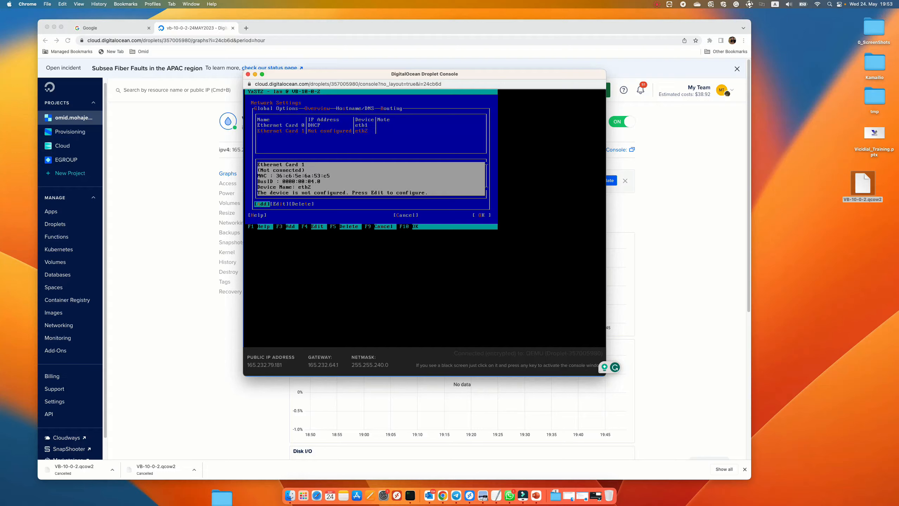
pyautogui.press('Return')
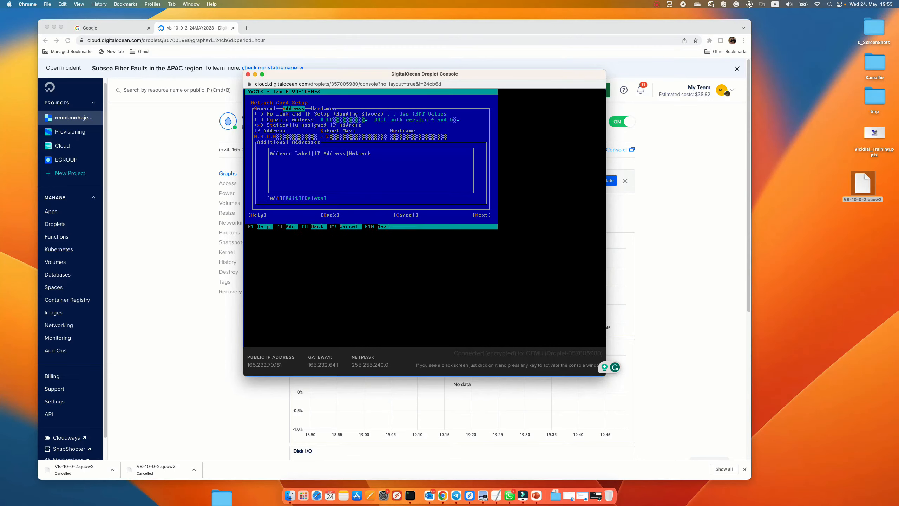
pyautogui.press('Tab')
pyautogui.press('Tab')
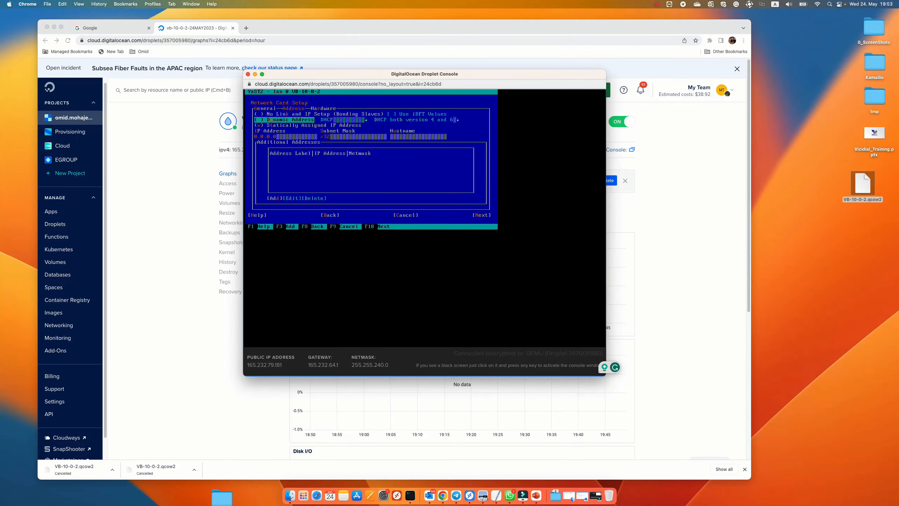
pyautogui.press('space')
pyautogui.press('Tab')
pyautogui.press('Tab')
pyautogui.press('Tab')
pyautogui.press('Tab')
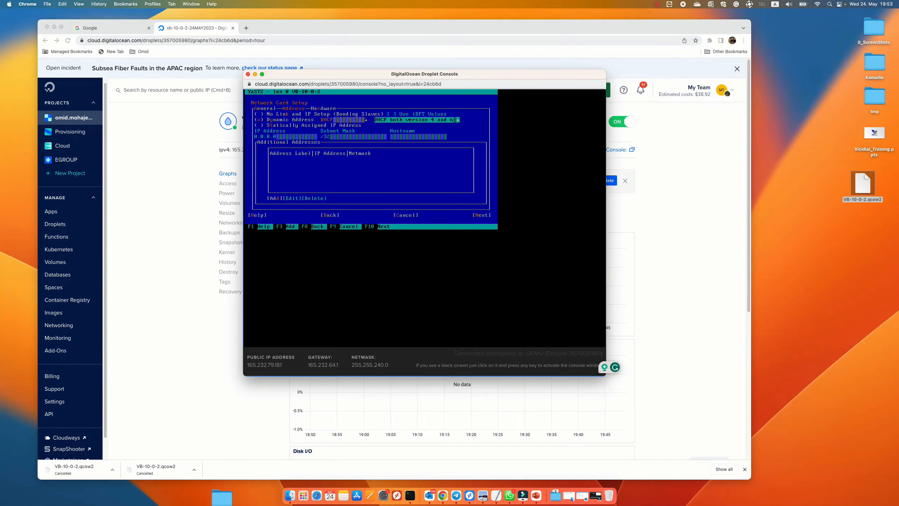
pyautogui.press('Tab')
pyautogui.press('Tab')
pyautogui.press('Tab')
pyautogui.press('Tab')
pyautogui.press('Tab')
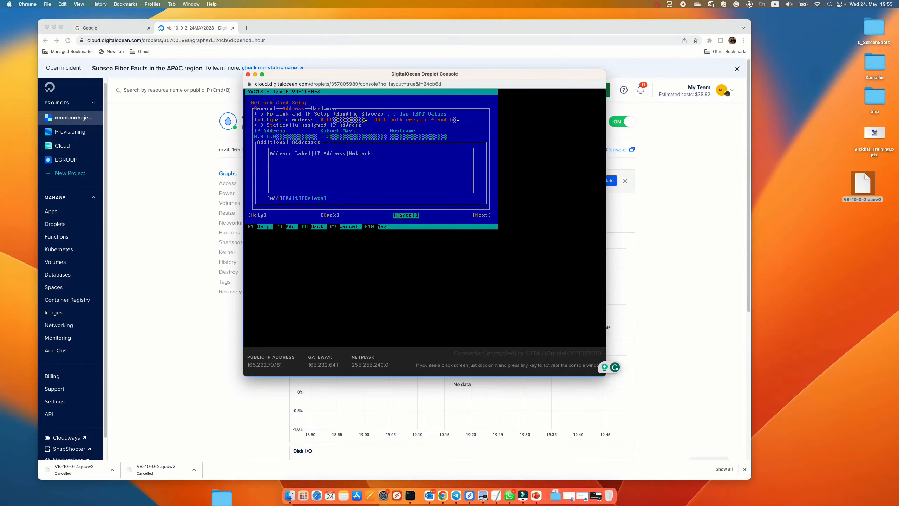
pyautogui.press('F10')
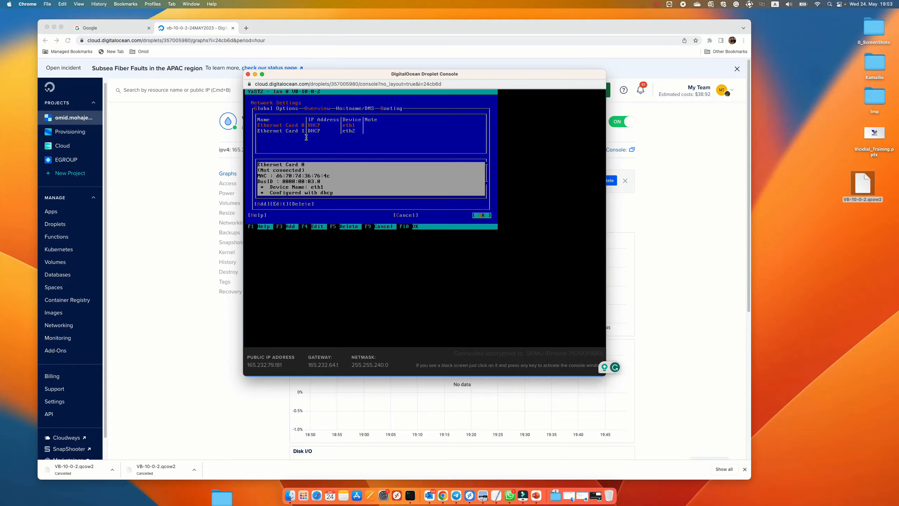
# Step: Save the network settings and exit YaST
pyautogui.press('Return')
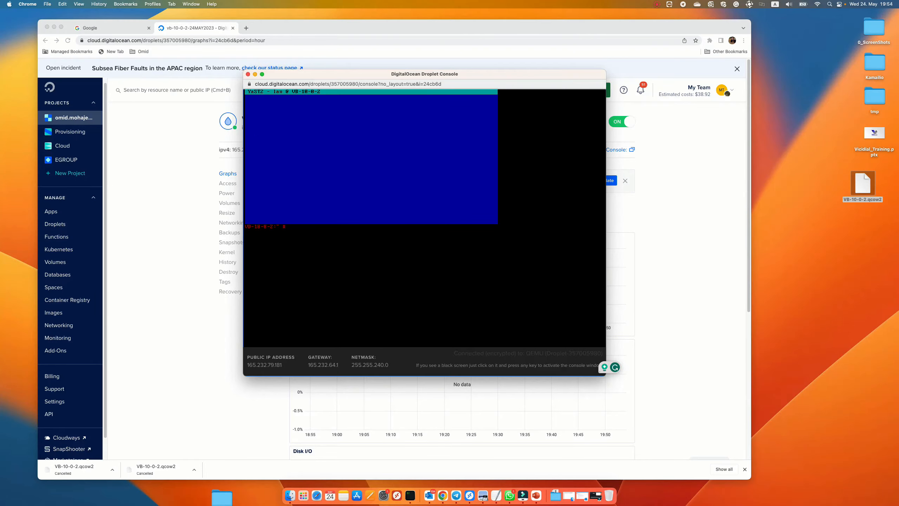
pyautogui.press('Return')
pyautogui.press('Return')
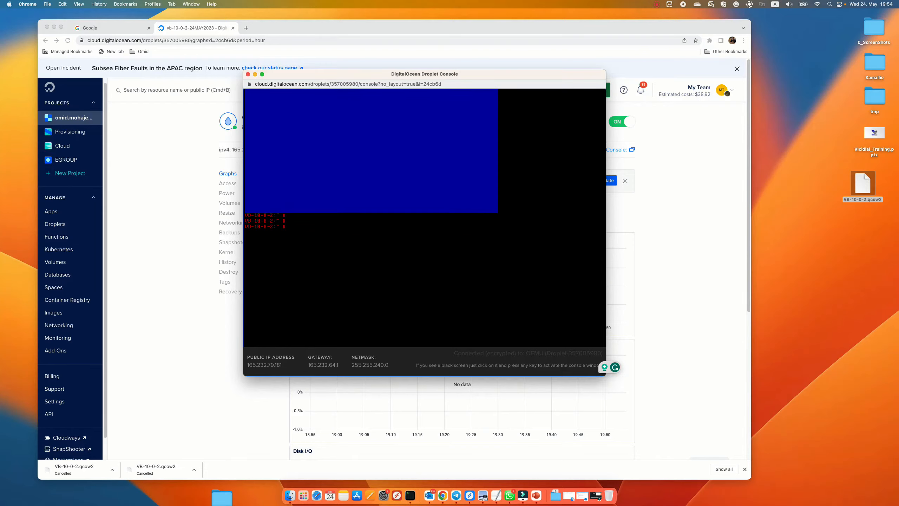
# Step: Inspect the network interfaces with ifconfig, then ifconfig eth1 and ifconfig eth2
pyautogui.write('ifconfig')
pyautogui.press('Return')
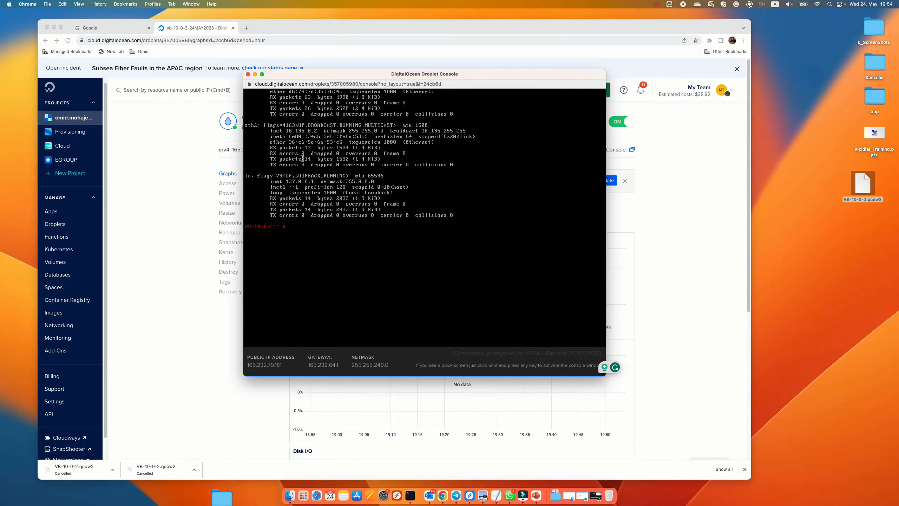
pyautogui.click(258, 125)
pyautogui.write('ifconfig eth')
pyautogui.write('0')
pyautogui.press('Return')
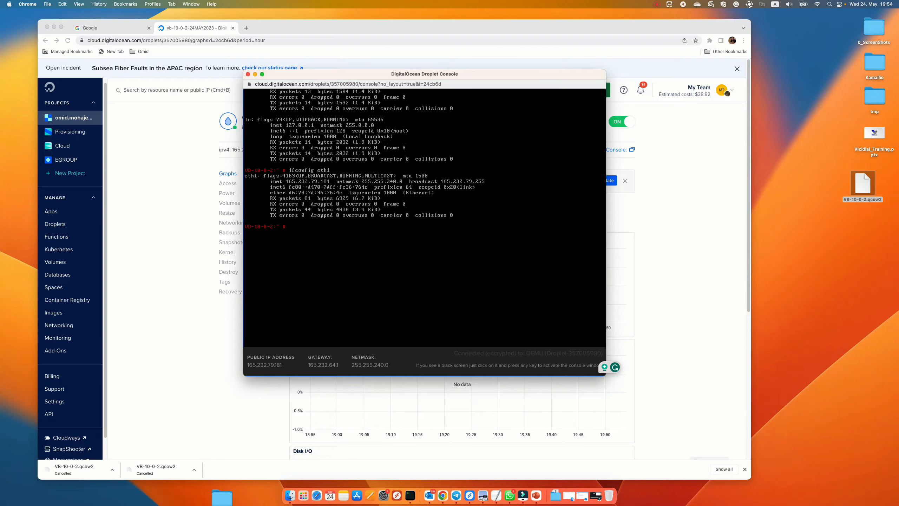
pyautogui.write('config eth2')
pyautogui.press('Return')
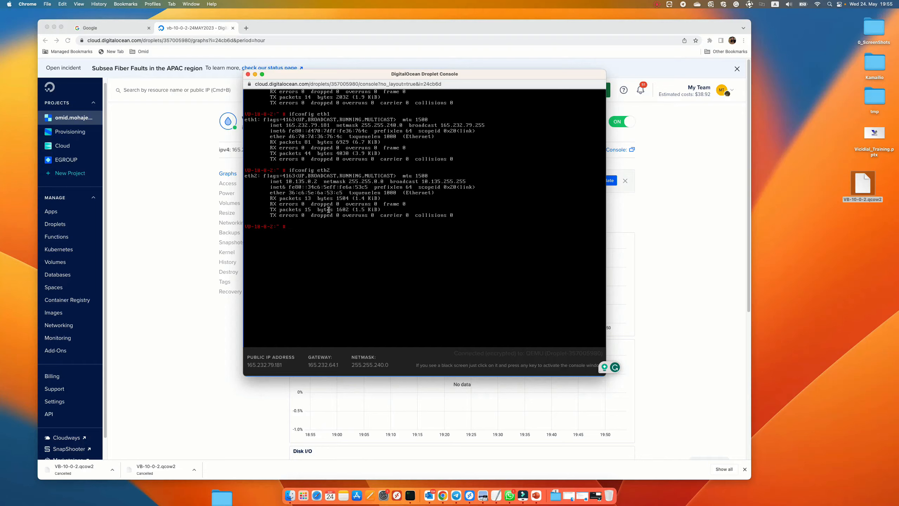
# Step: Reopen yast lan and set Ethernet Card 1 (eth2) to No Link and IP Setup
pyautogui.write('ast lan')
pyautogui.press('Return')
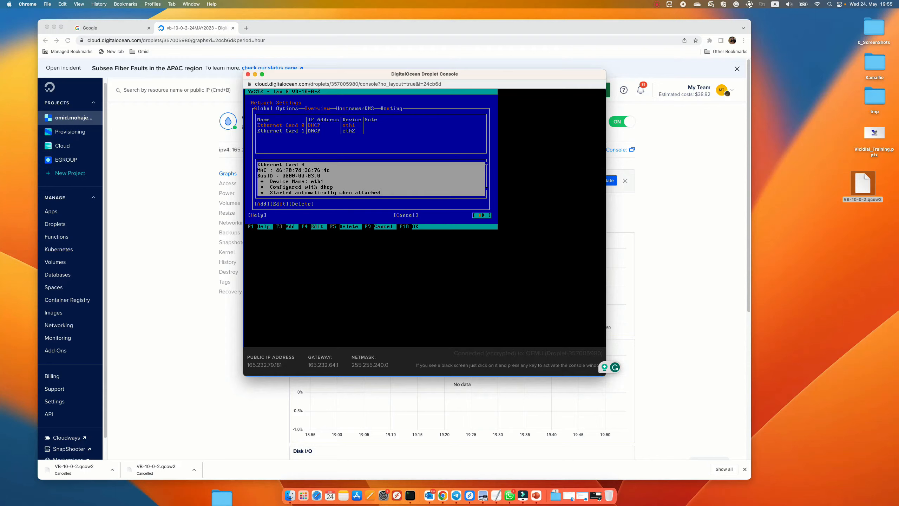
pyautogui.press('Tab')
pyautogui.press('Tab')
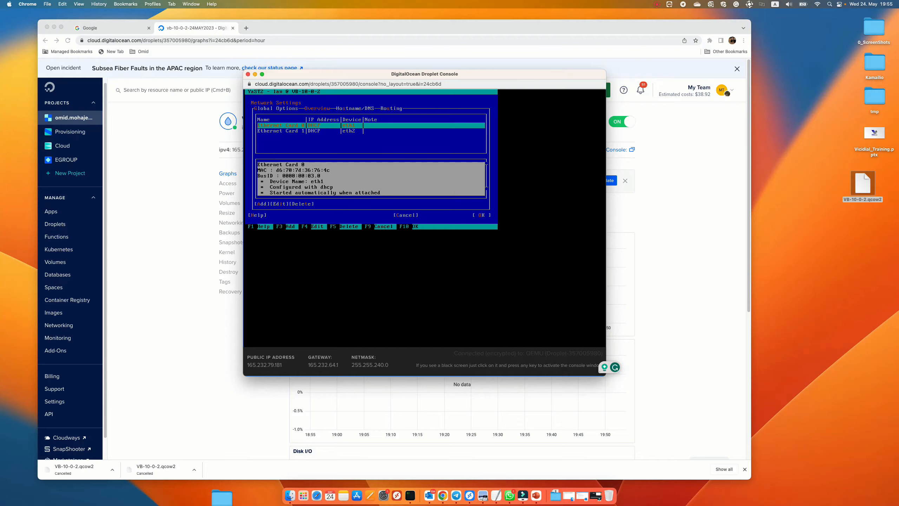
pyautogui.press('Down')
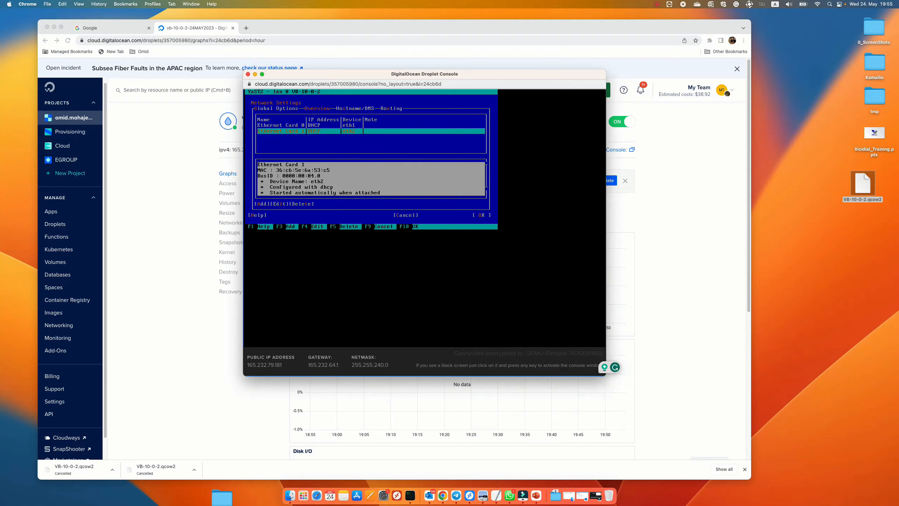
pyautogui.press('Tab')
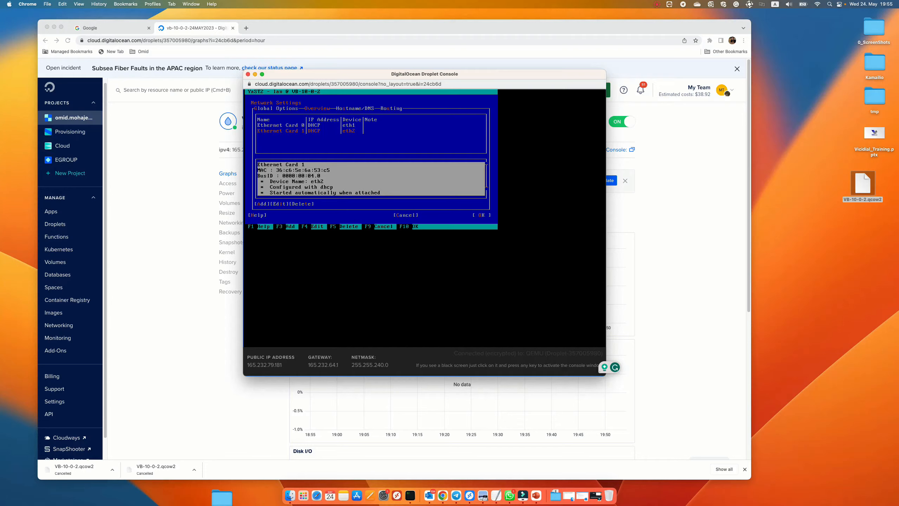
pyautogui.press('F4')
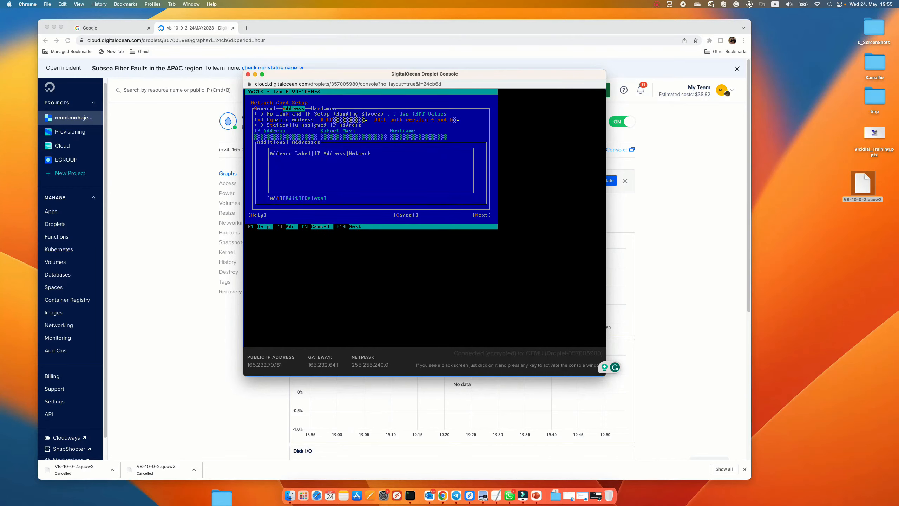
pyautogui.press('Tab')
pyautogui.press('space')
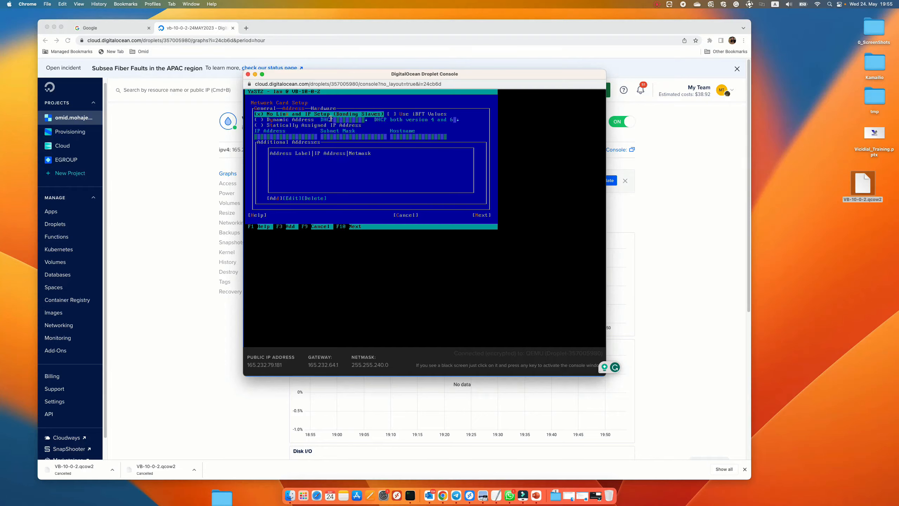
pyautogui.press('Tab')
pyautogui.press('Tab')
pyautogui.press('Tab')
pyautogui.press('Tab')
pyautogui.press('Tab')
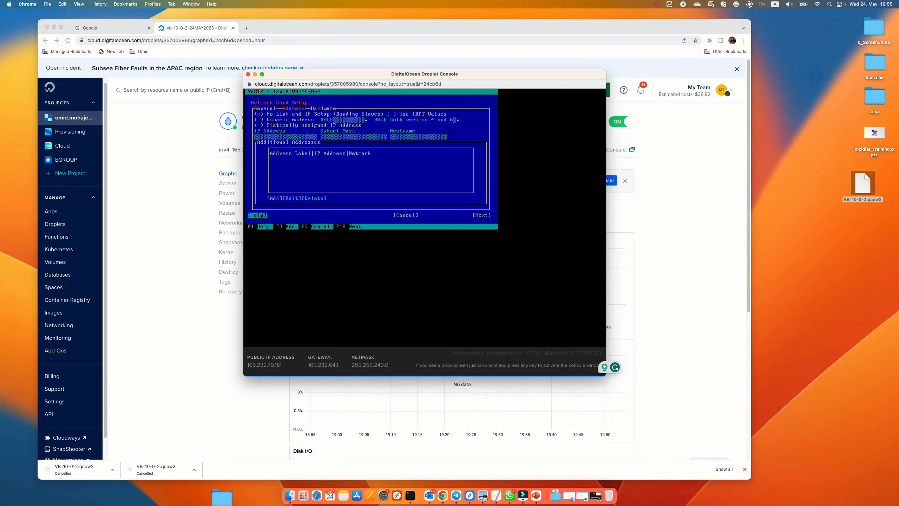
pyautogui.press('Tab')
pyautogui.press('Tab')
pyautogui.press('Return')
# Step: Save the updated network settings and exit YaST
pyautogui.press('Tab')
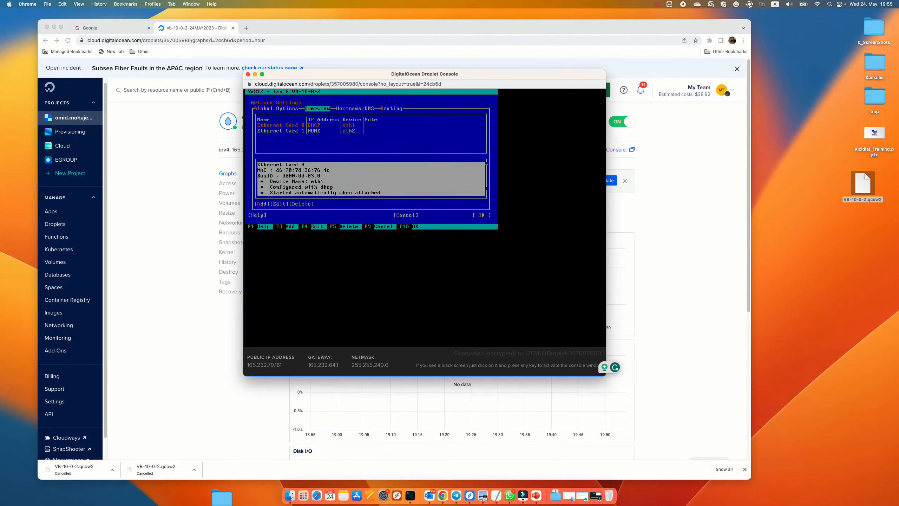
pyautogui.press('Tab')
pyautogui.press('Tab')
pyautogui.press('Tab')
pyautogui.press('Tab')
pyautogui.press('Tab')
pyautogui.press('Tab')
pyautogui.press('Tab')
pyautogui.press('Tab')
pyautogui.press('F10')
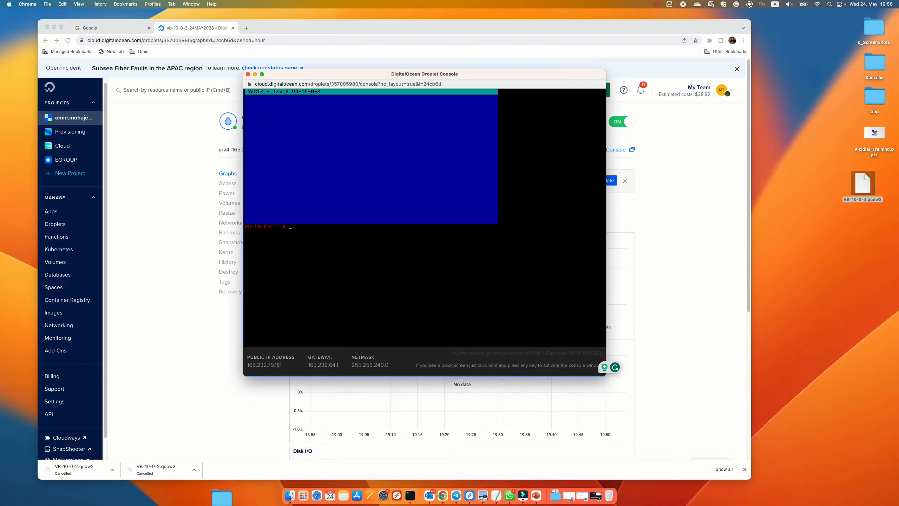
# Step: Check the eth1 and eth2 interfaces with ifconfig eth1 and ifconfig eth2
pyautogui.write('config eth1')
pyautogui.press('Return')
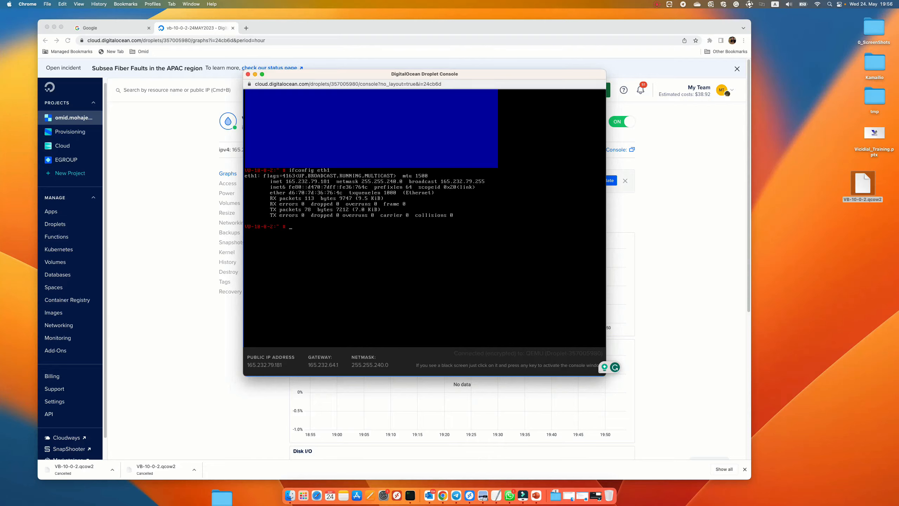
pyautogui.write('fconfig eth2')
pyautogui.press('Return')
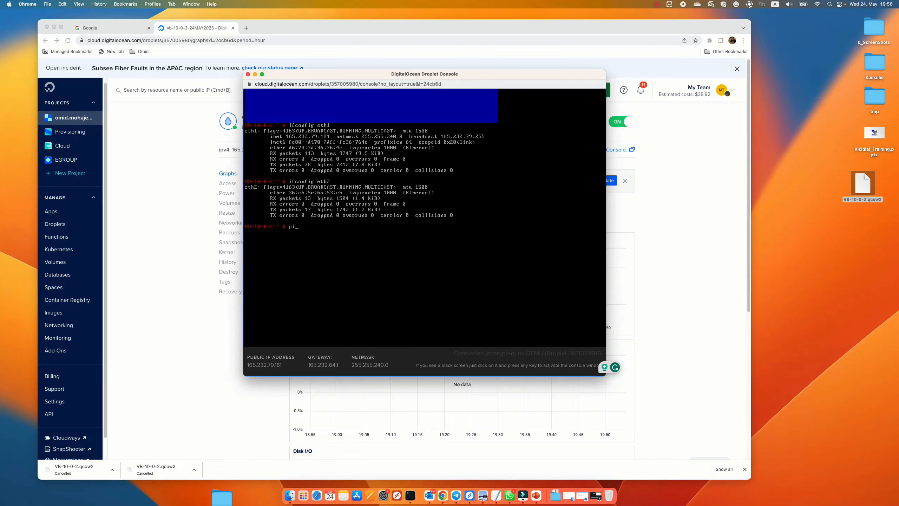
pyautogui.write('ng')
pyautogui.write('www.google.com')
pyautogui.press('Return')
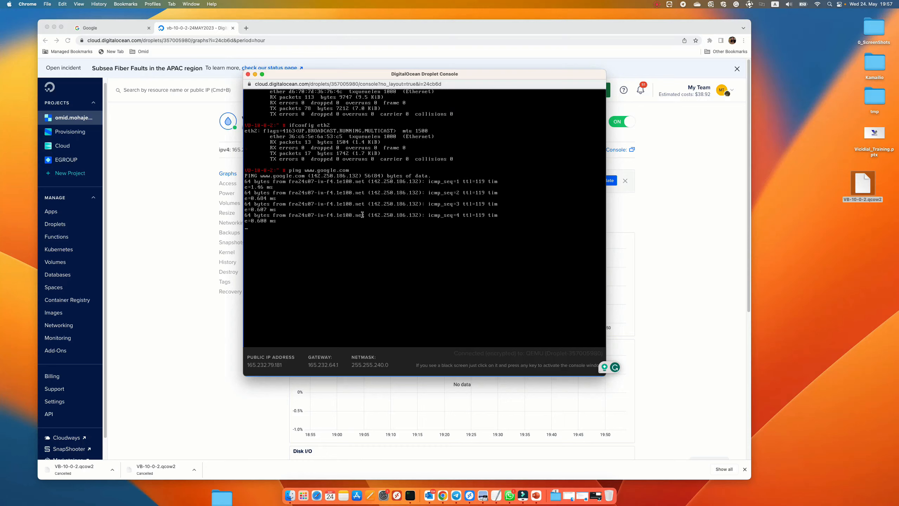
# Step: Stop the running ping and launch the vicibox-timezone utility
pyautogui.hotkey('ctrl', 'c')
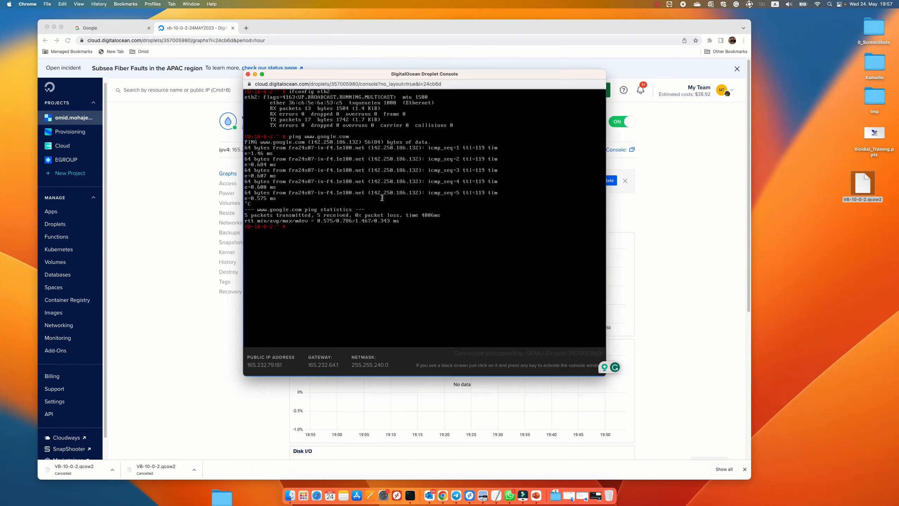
pyautogui.write('vicibox-expre')
pyautogui.press('BackSpace')
pyautogui.press('BackSpace')
pyautogui.press('BackSpace')
pyautogui.write('ti')
pyautogui.press('Tab')
pyautogui.press('Return')
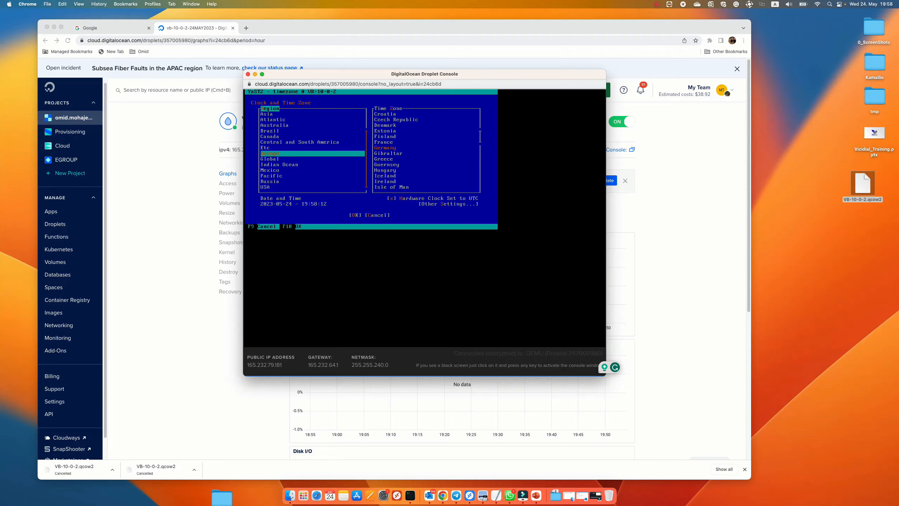
# Step: Set the time zone to region Europe, time zone Germany, and confirm with OK
pyautogui.press('Down')
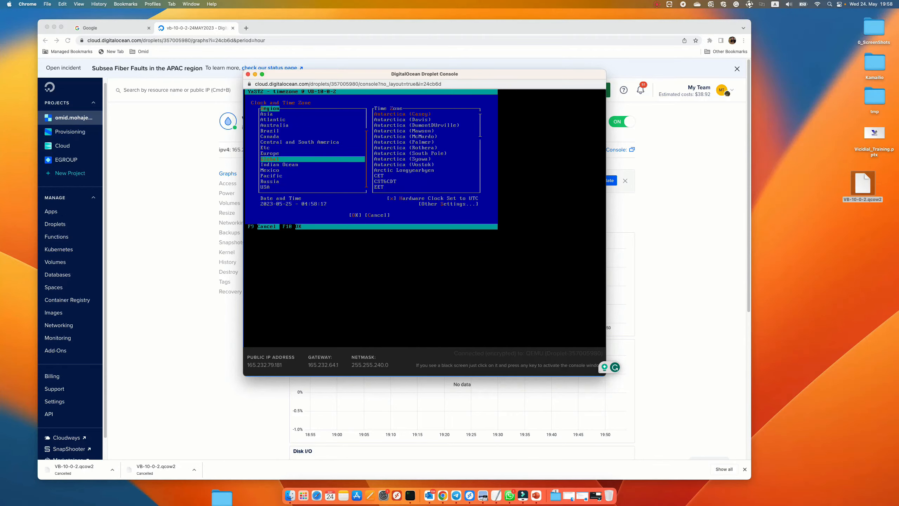
pyautogui.press('Down')
pyautogui.press('Down')
pyautogui.press('Up')
pyautogui.press('Up')
pyautogui.press('Up')
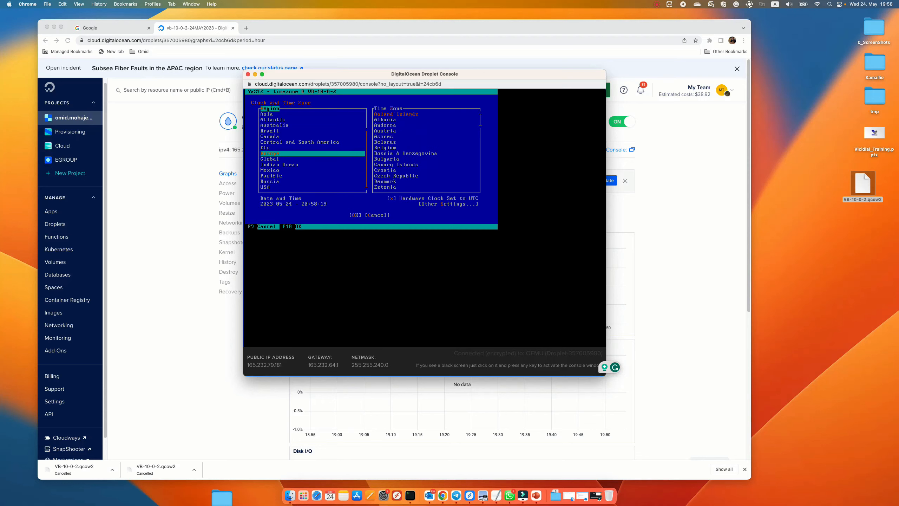
pyautogui.press('Tab')
pyautogui.press('Down')
pyautogui.press('Down')
pyautogui.press('Down')
pyautogui.press('Down')
pyautogui.press('Down')
pyautogui.press('Down')
pyautogui.press('Down')
pyautogui.press('Down')
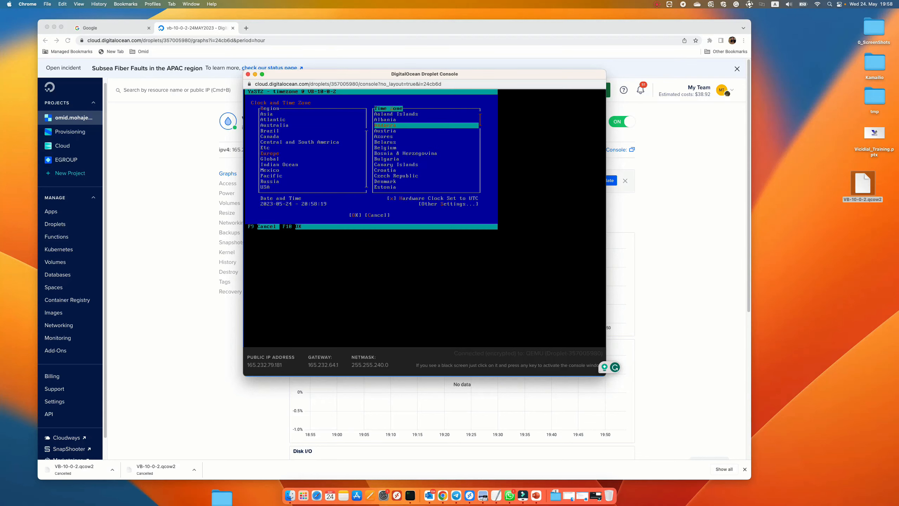
pyautogui.press('Down')
pyautogui.press('Down')
pyautogui.press('Down')
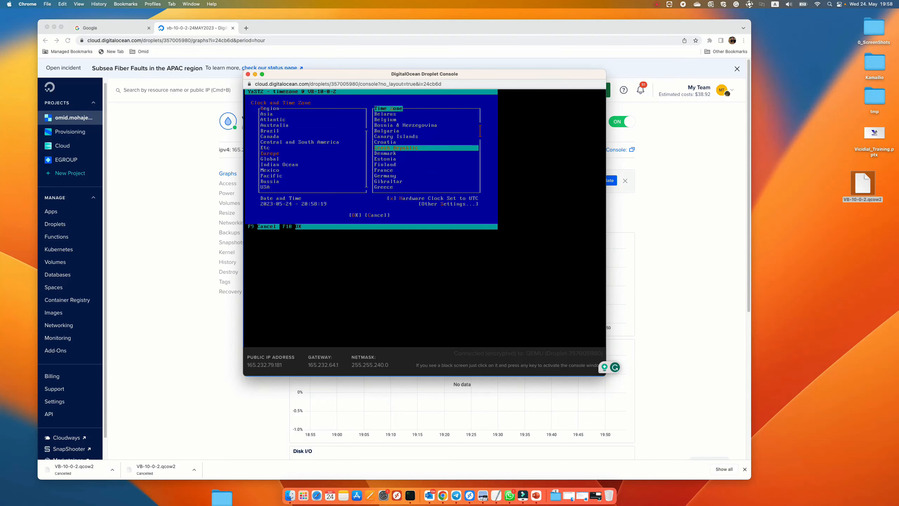
pyautogui.press('Down')
pyautogui.press('Down')
pyautogui.press('Down')
pyautogui.press('Down')
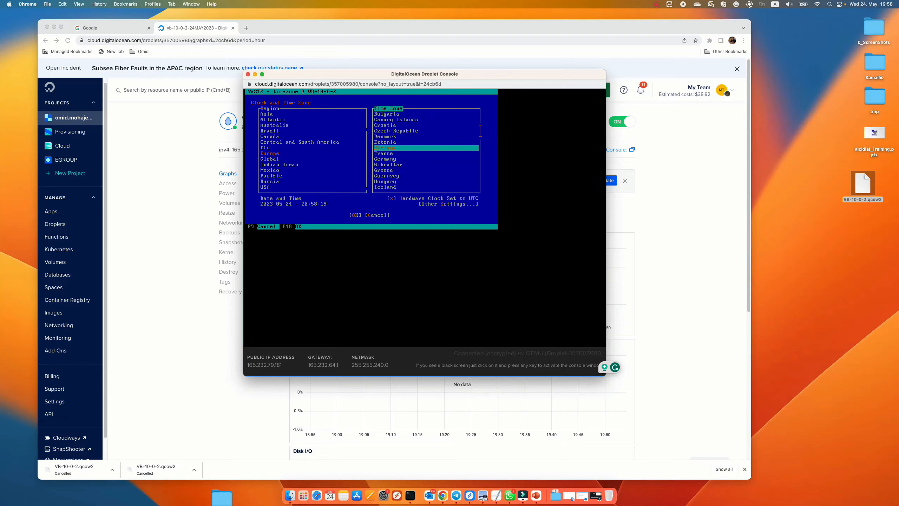
pyautogui.press('Down')
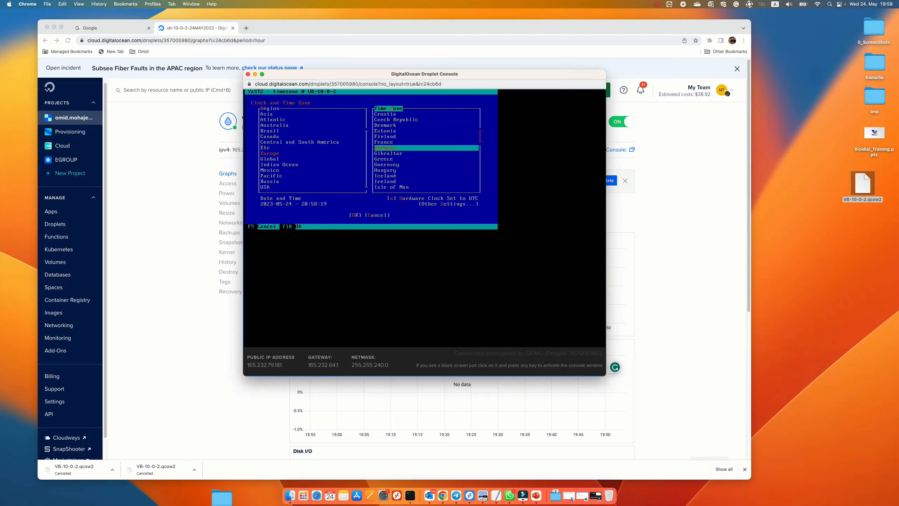
pyautogui.press('Tab')
pyautogui.press('Tab')
pyautogui.press('Tab')
pyautogui.press('Tab')
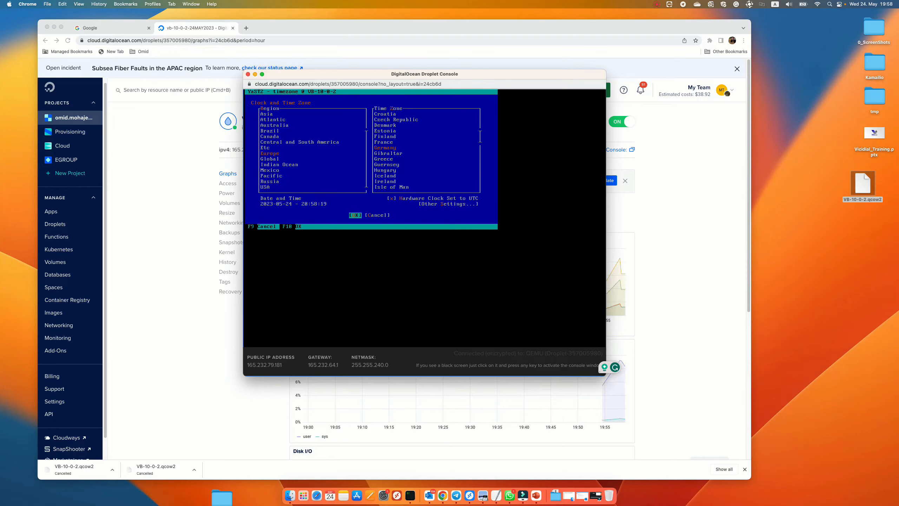
pyautogui.press('Return')
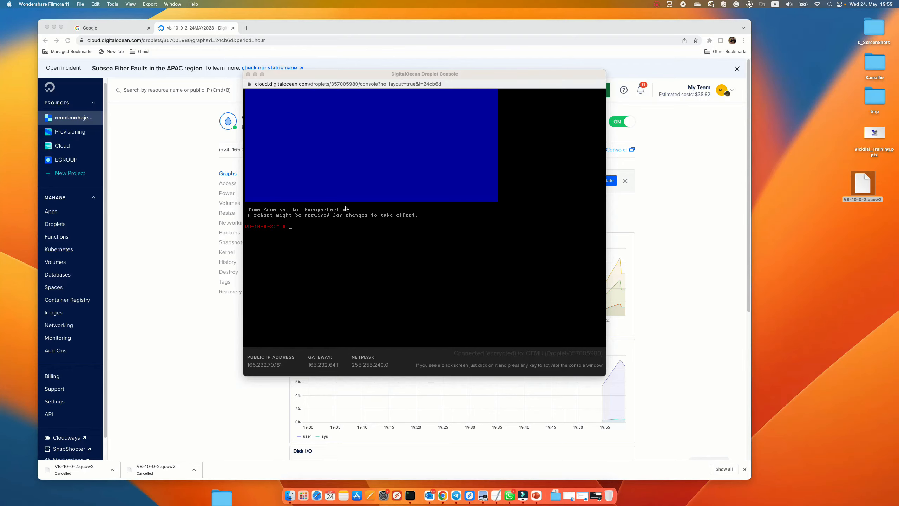
# Step: Run the vicibox-express installer in the console
pyautogui.click(400, 267)
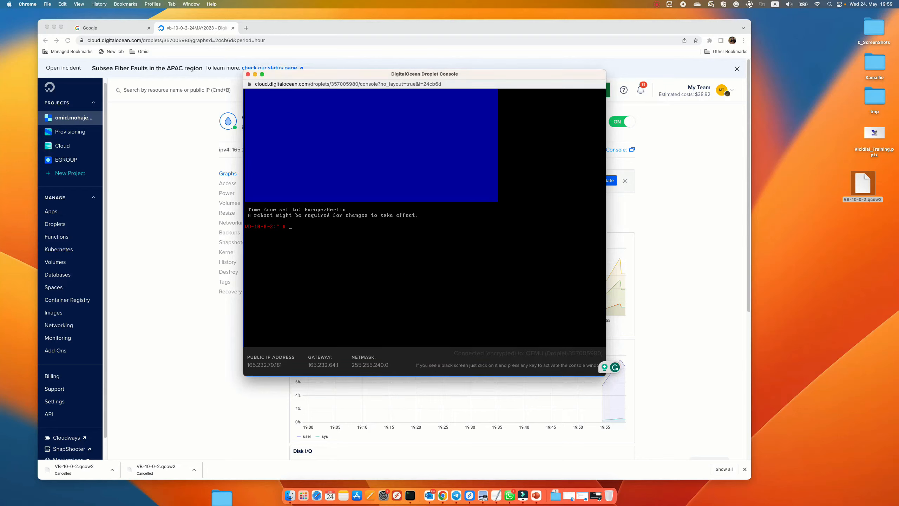
pyautogui.write('vicibox-express')
pyautogui.press('Return')
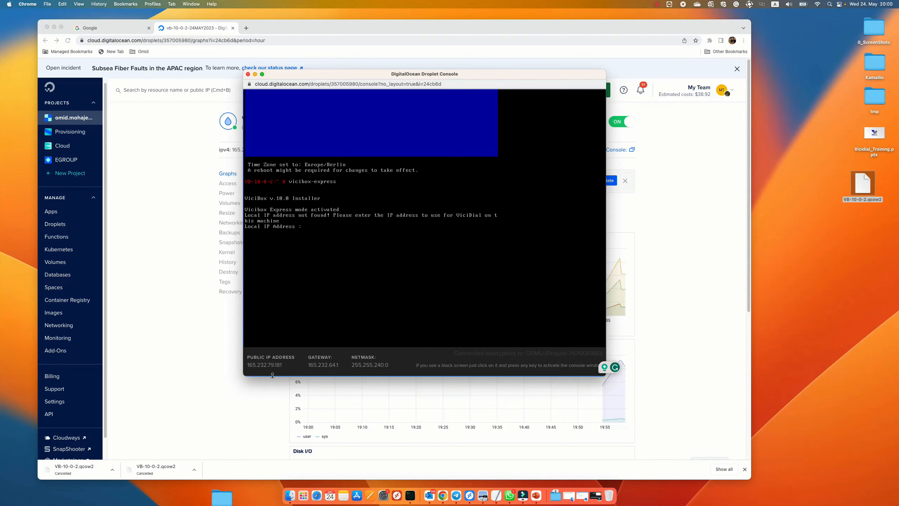
# Step: Enter 165.232.79.181 as the local IP address and confirm continuing the ViciBox Express install
pyautogui.click(325, 243)
pyautogui.write('16')
pyautogui.write('5.2')
pyautogui.write('82')
pyautogui.press('Return')
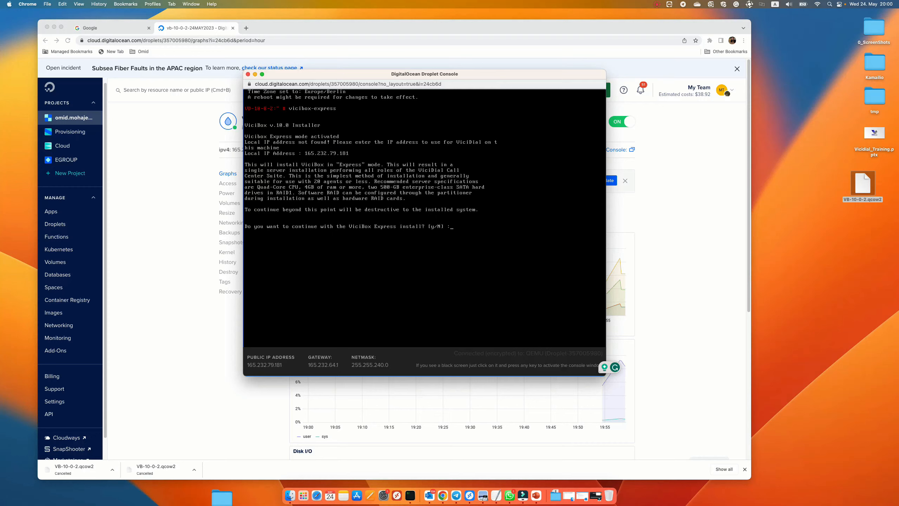
pyautogui.click(404, 288)
pyautogui.press('Return')
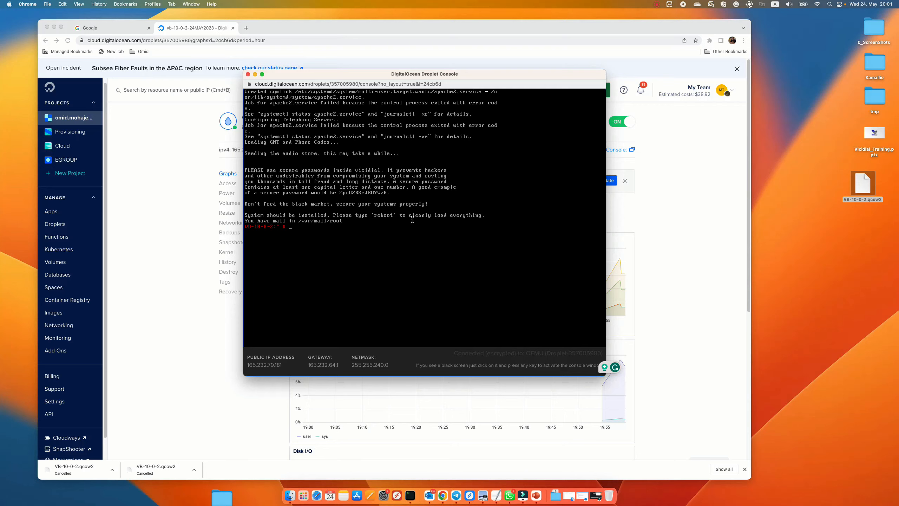
# Step: Open /etc/apache2/listen.conf in nano
pyautogui.write('na')
pyautogui.write('no /etc/apache2/')
pyautogui.write('li')
pyautogui.press('Tab')
pyautogui.press('Return')
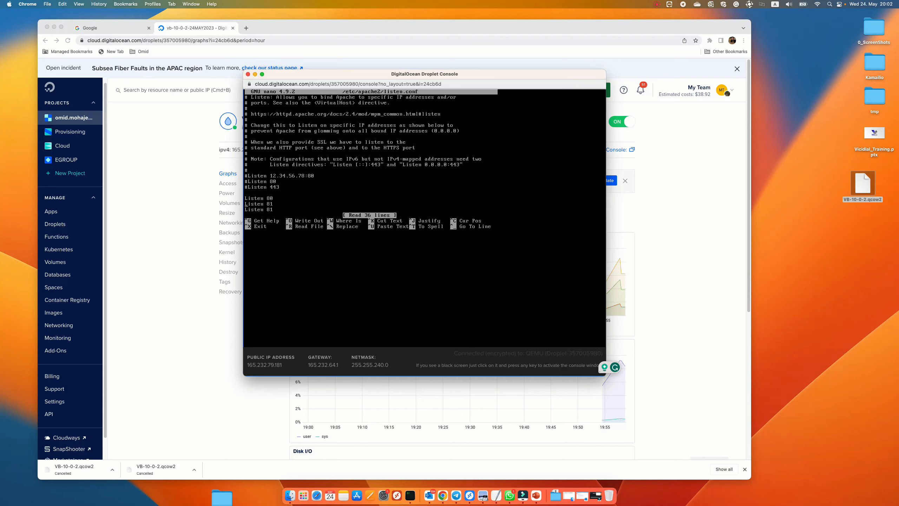
# Step: Delete the duplicate third Listen line after Listen 80 and Listen 81
pyautogui.press('Down')
pyautogui.press('Down')
pyautogui.press('Down')
pyautogui.press('Down')
pyautogui.press('Down')
pyautogui.press('Down')
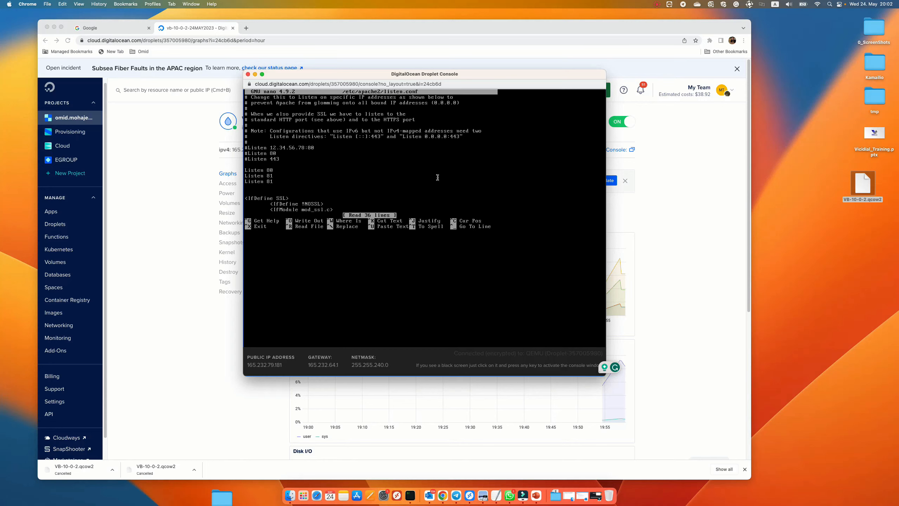
pyautogui.press('Up')
pyautogui.press('Up')
pyautogui.press('BackSpace')
pyautogui.press('BackSpace')
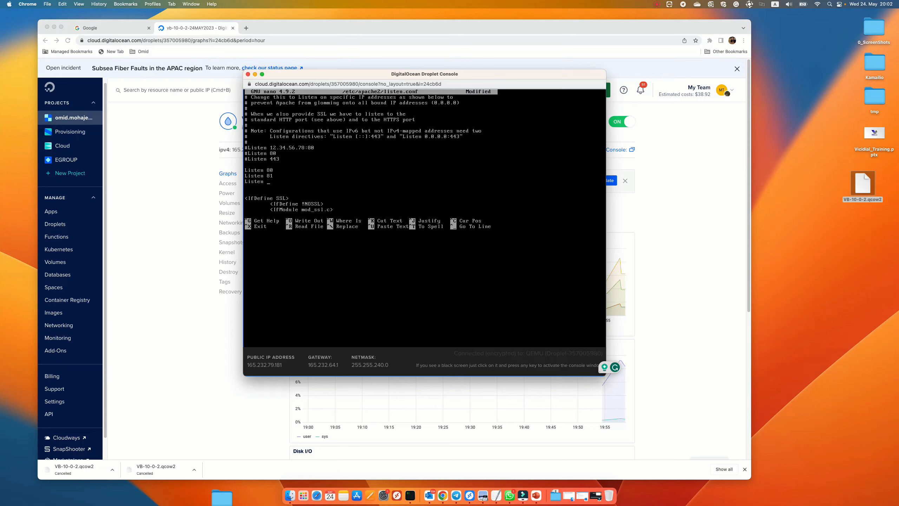
pyautogui.press('BackSpace')
pyautogui.press('BackSpace')
# Step: Remove the duplicate Listen 446 line inside the SSL block and save listen.conf
pyautogui.press('Down')
pyautogui.press('Down')
pyautogui.press('Down')
pyautogui.press('Down')
pyautogui.press('Down')
pyautogui.press('Down')
pyautogui.press('Down')
pyautogui.press('Down')
pyautogui.press('Down')
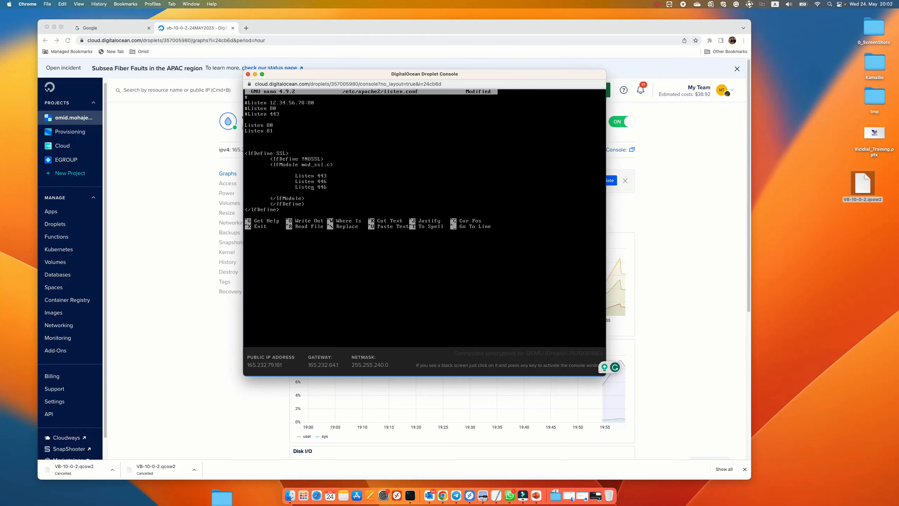
pyautogui.press('Down')
pyautogui.press('BackSpace')
pyautogui.press('BackSpace')
pyautogui.press('BackSpace')
pyautogui.press('BackSpace')
pyautogui.press('BackSpace')
pyautogui.press('BackSpace')
pyautogui.press('BackSpace')
pyautogui.press('BackSpace')
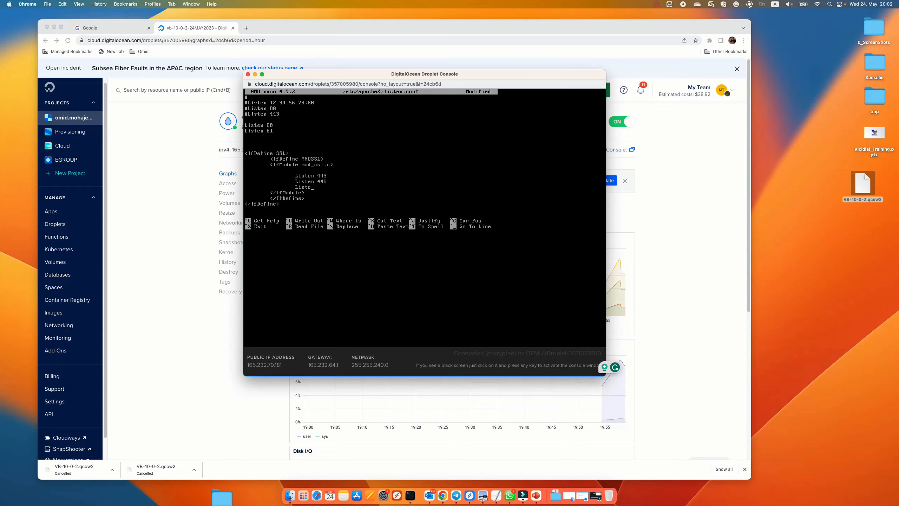
pyautogui.press('BackSpace')
pyautogui.press('BackSpace')
pyautogui.press('BackSpace')
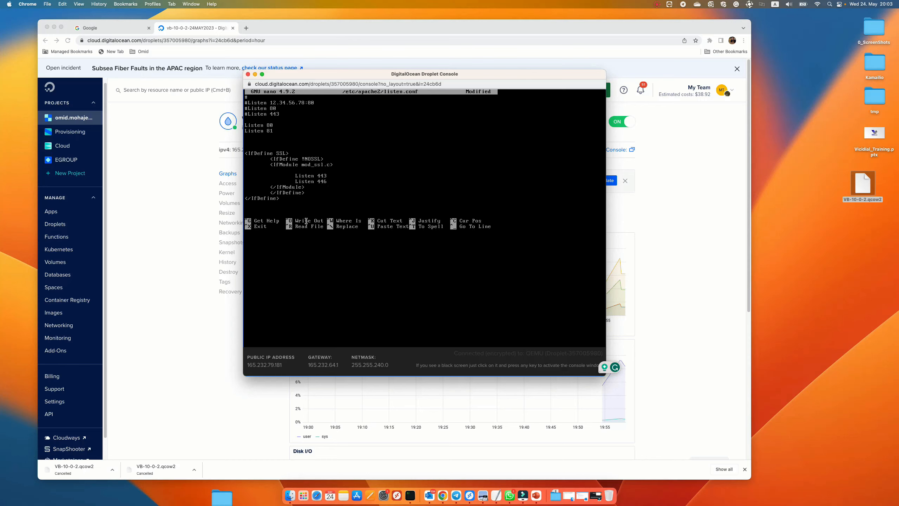
pyautogui.hotkey('ctrl', 'x')
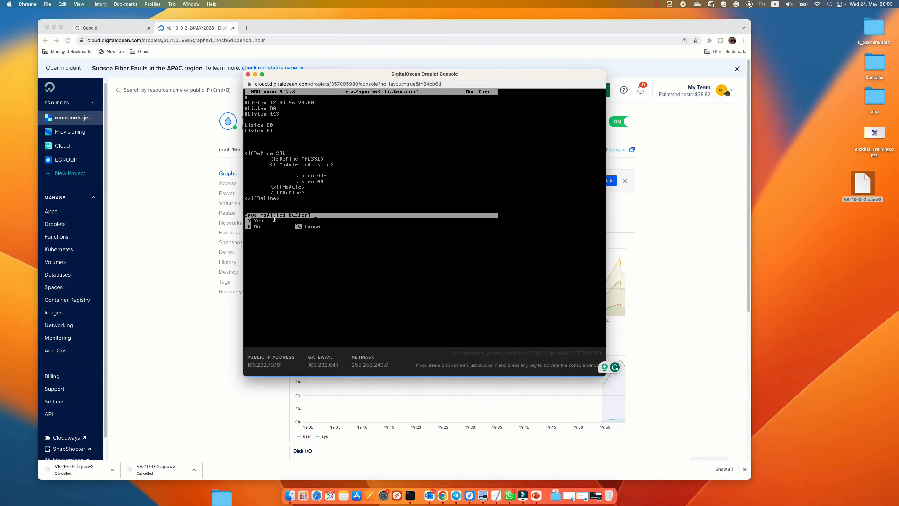
pyautogui.press('y')
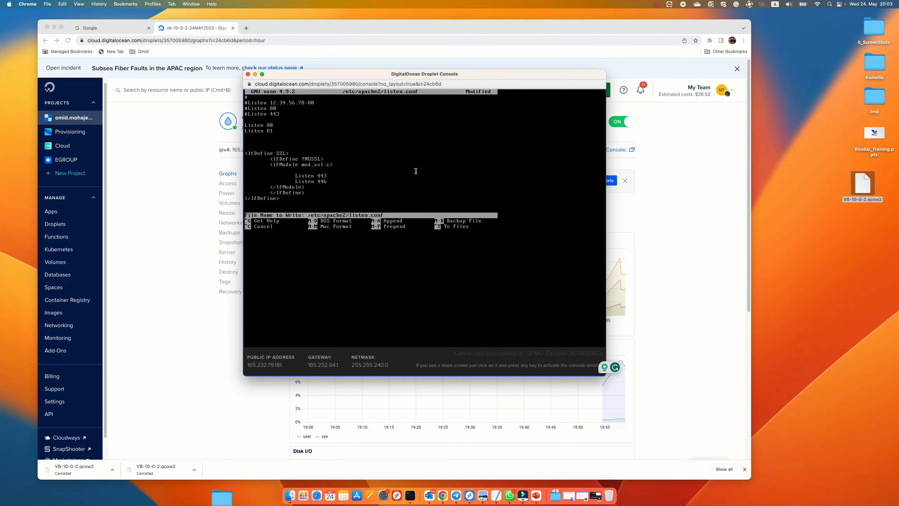
pyautogui.press('Return')
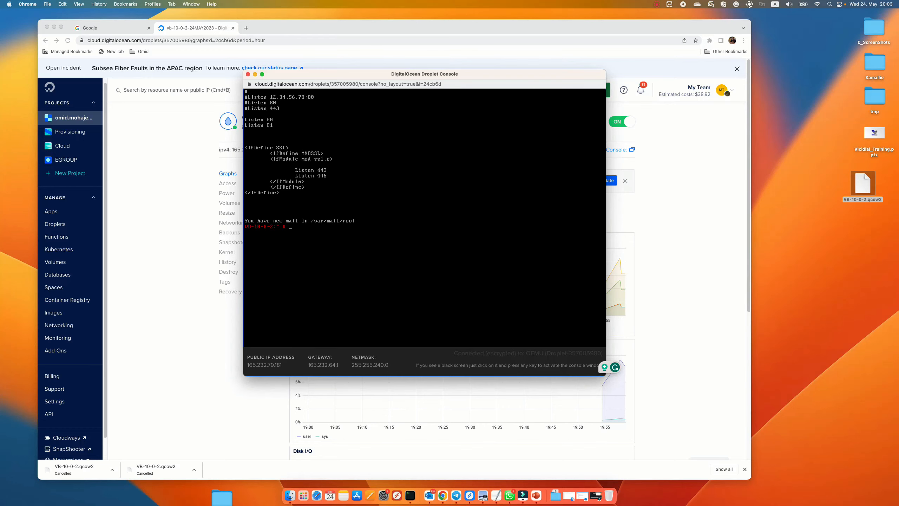
# Step: Reopen listen.conf, tidy the closing lines of the SSL block, and save the file
pyautogui.press('Up')
pyautogui.press('Return')
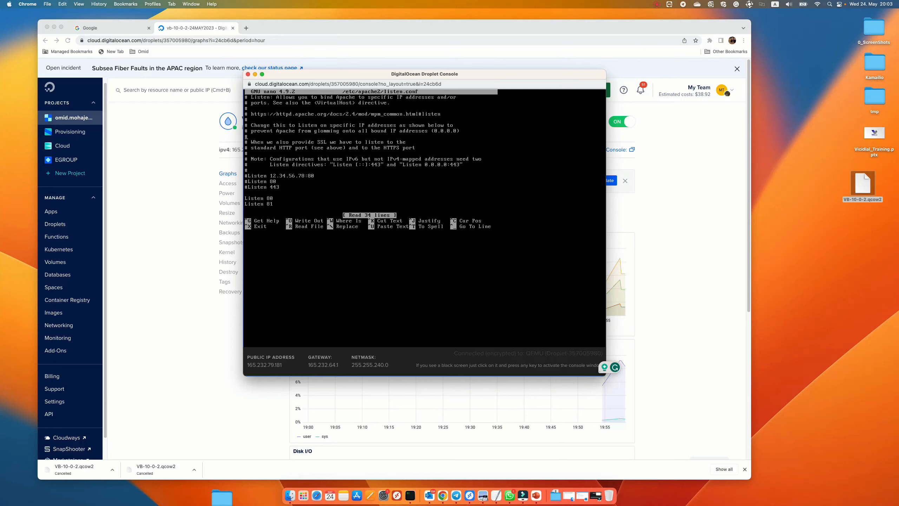
pyautogui.press('Down')
pyautogui.press('Down')
pyautogui.press('Down')
pyautogui.press('Down')
pyautogui.press('Down')
pyautogui.press('Down')
pyautogui.press('Down')
pyautogui.press('Down')
pyautogui.press('Down')
pyautogui.press('Down')
pyautogui.press('Down')
pyautogui.press('Down')
pyautogui.press('Down')
pyautogui.press('Down')
pyautogui.press('Down')
pyautogui.press('Down')
pyautogui.press('Down')
pyautogui.press('Down')
pyautogui.press('Down')
pyautogui.press('Down')
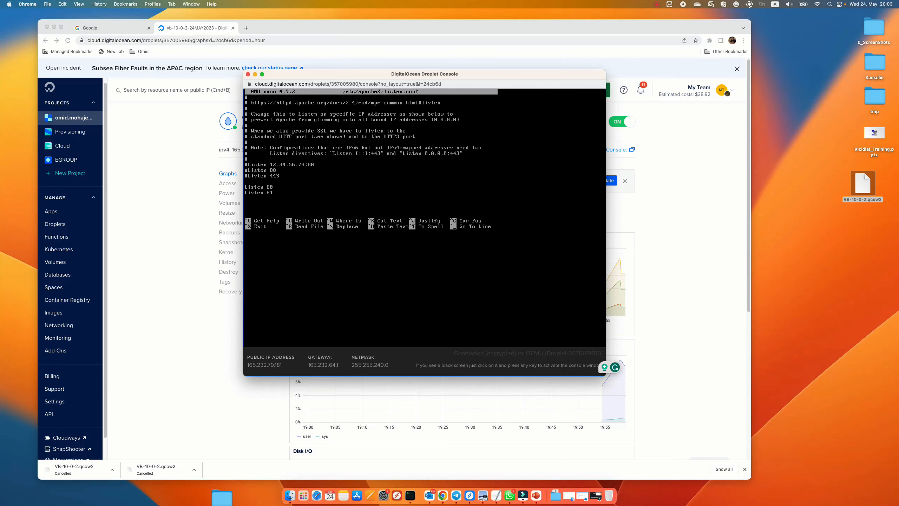
pyautogui.press('Down')
pyautogui.press('Down')
pyautogui.press('Down')
pyautogui.press('Down')
pyautogui.press('Down')
pyautogui.press('Down')
pyautogui.press('Down')
pyautogui.press('Down')
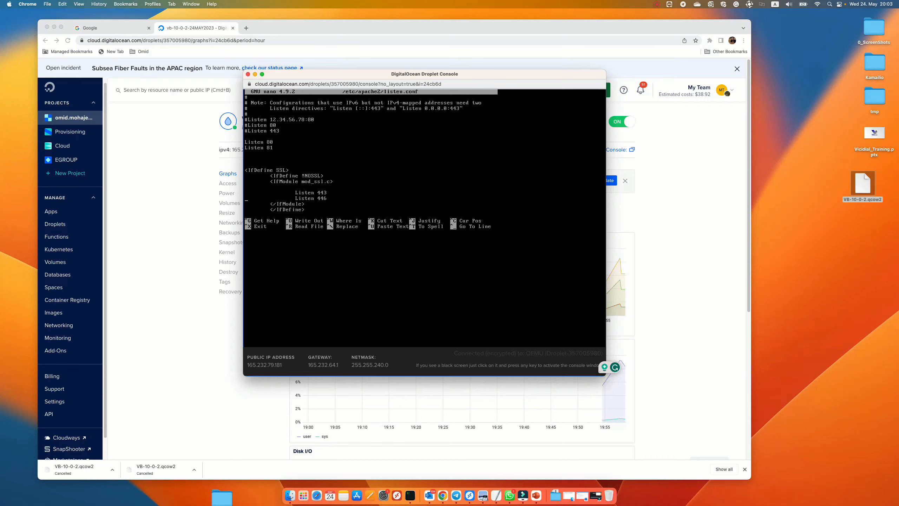
pyautogui.press('Return')
pyautogui.press('BackSpace')
pyautogui.press('Return')
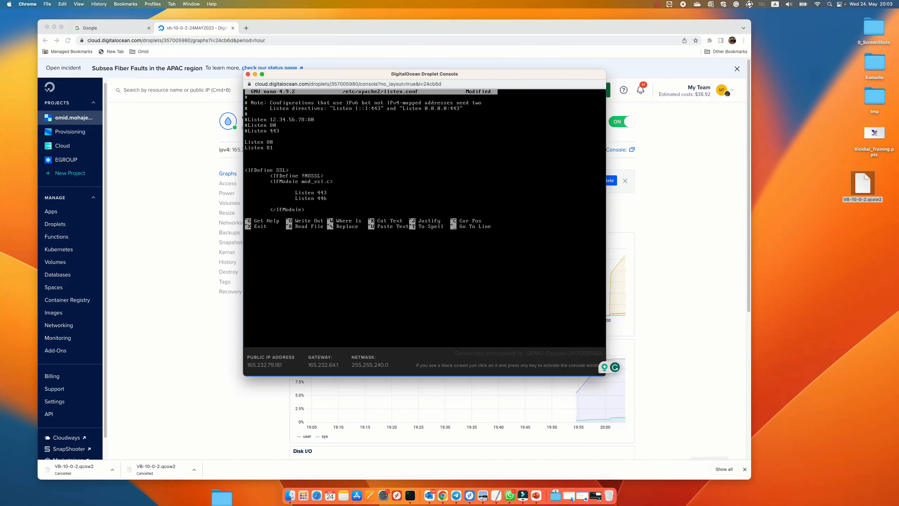
pyautogui.hotkey('ctrl', 'x')
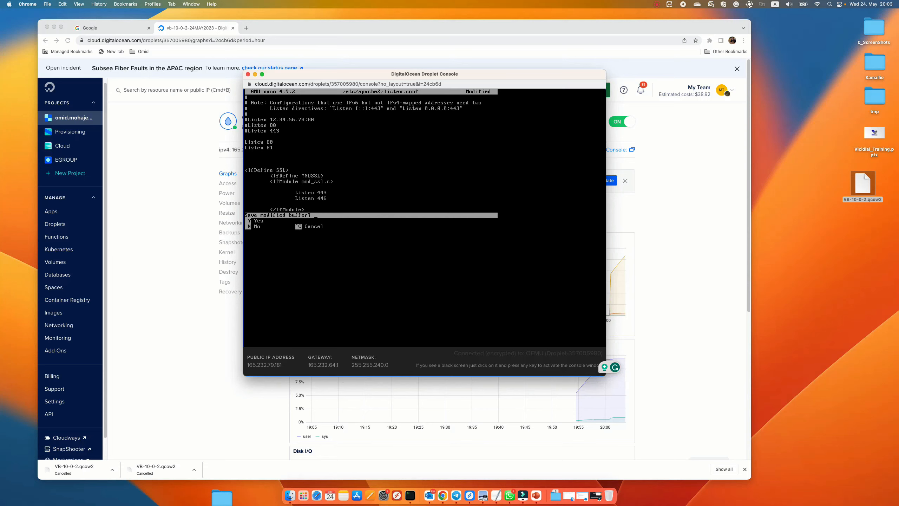
pyautogui.press('y')
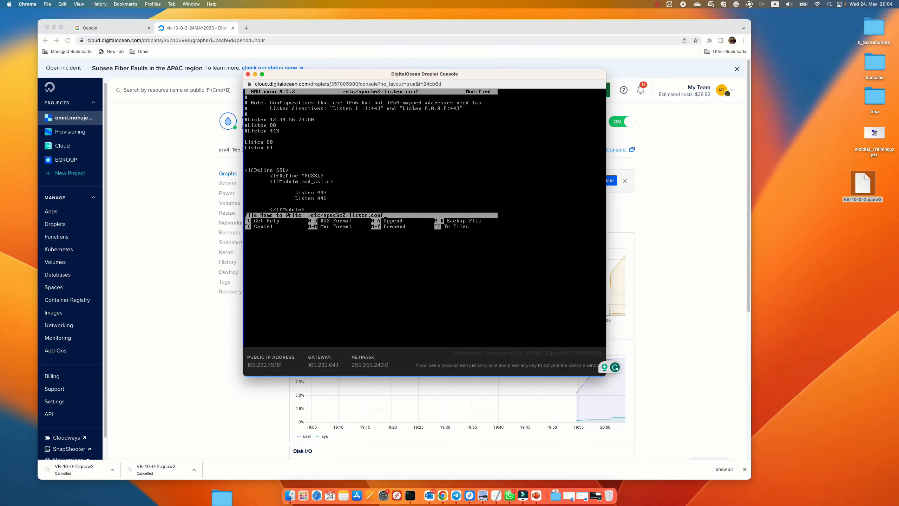
pyautogui.press('Return')
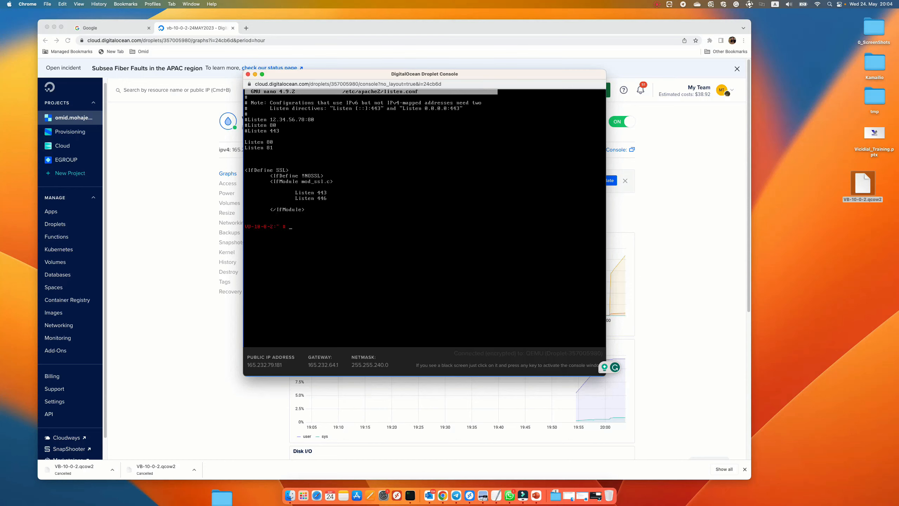
# Step: Reboot the droplet from the console
pyautogui.write('reboot')
pyautogui.press('Return')
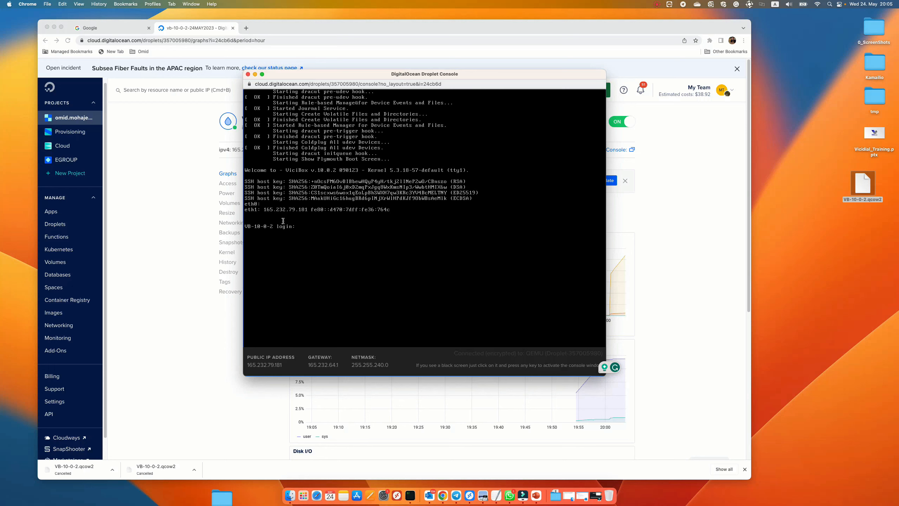
pyautogui.moveTo(320, 75); pyautogui.dragTo(470, 85)
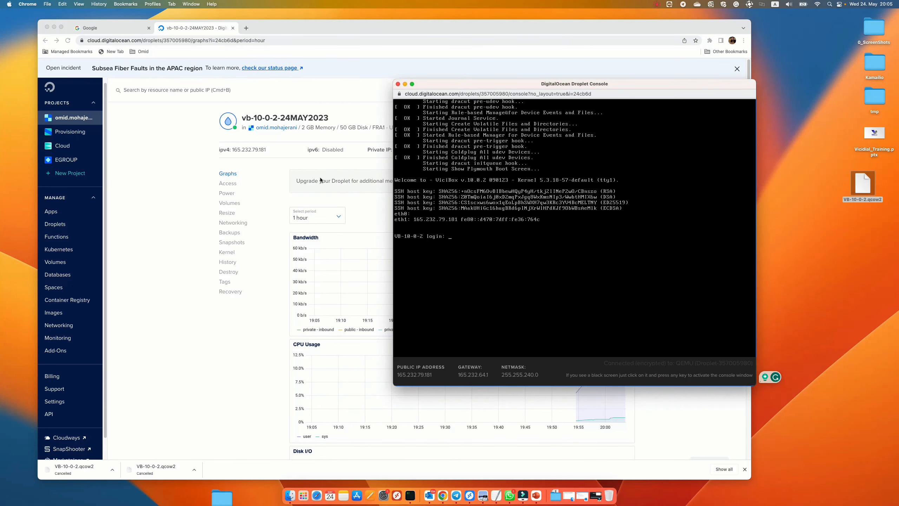
# Step: Copy the droplet's IPv4 address and open it in a new browser tab
pyautogui.click(255, 151)
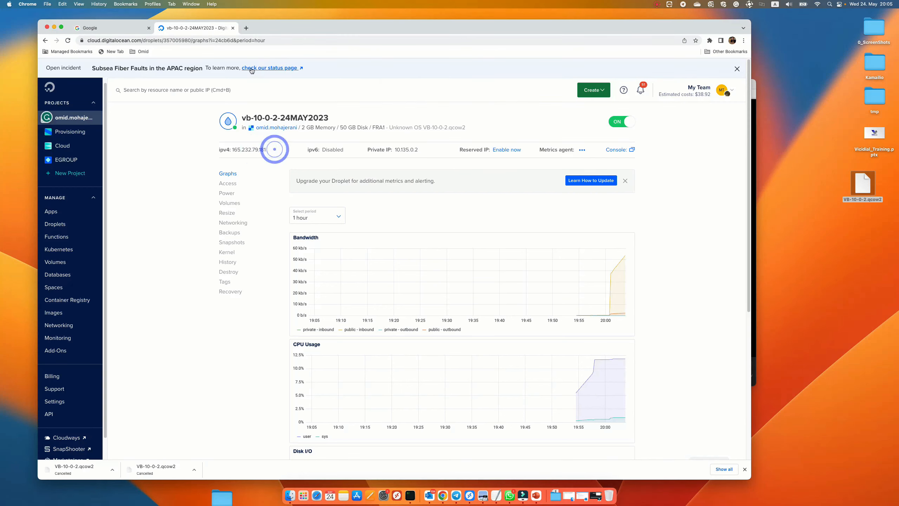
pyautogui.click(246, 27)
pyautogui.rightClick(246, 39)
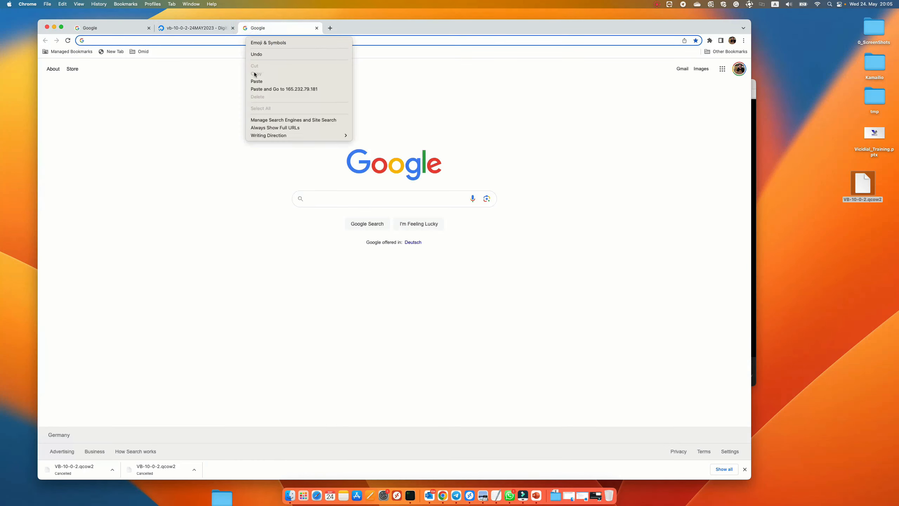
pyautogui.click(254, 82)
pyautogui.press('Return')
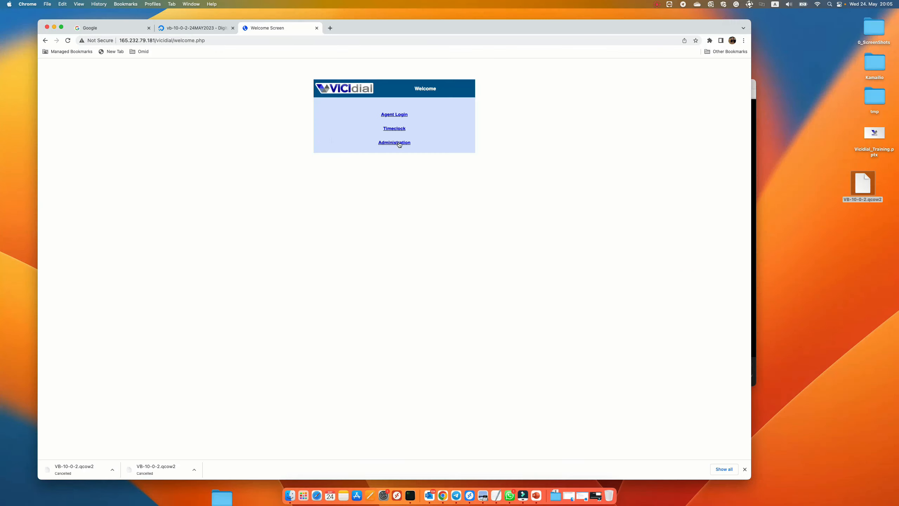
# Step: Open Administration and sign in with the default admin username and password
pyautogui.click(394, 143)
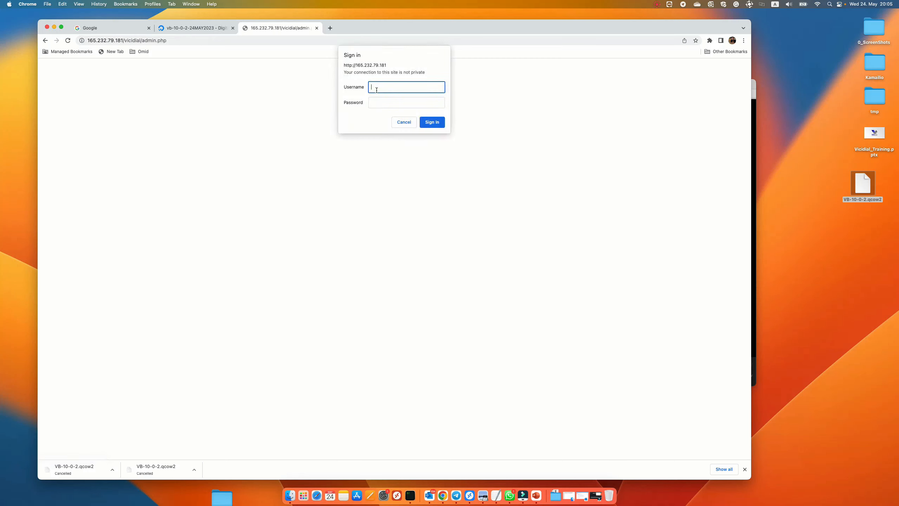
pyautogui.write('6666')
pyautogui.click(382, 101)
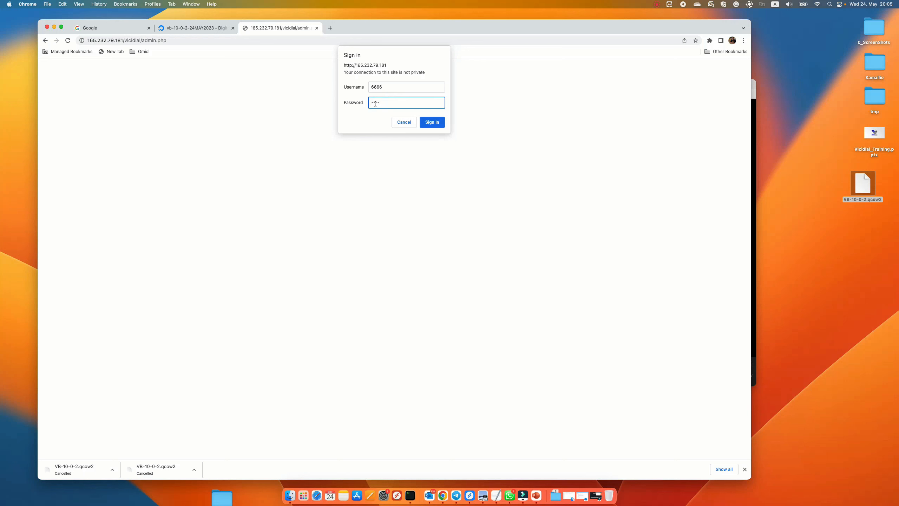
pyautogui.click(431, 121)
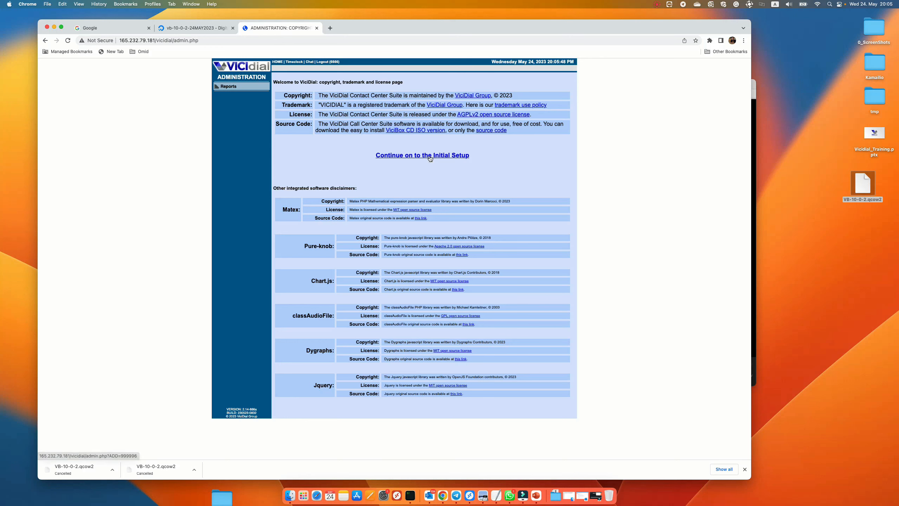
# Step: Continue to the initial setup and enter a new admin password
pyautogui.click(417, 158)
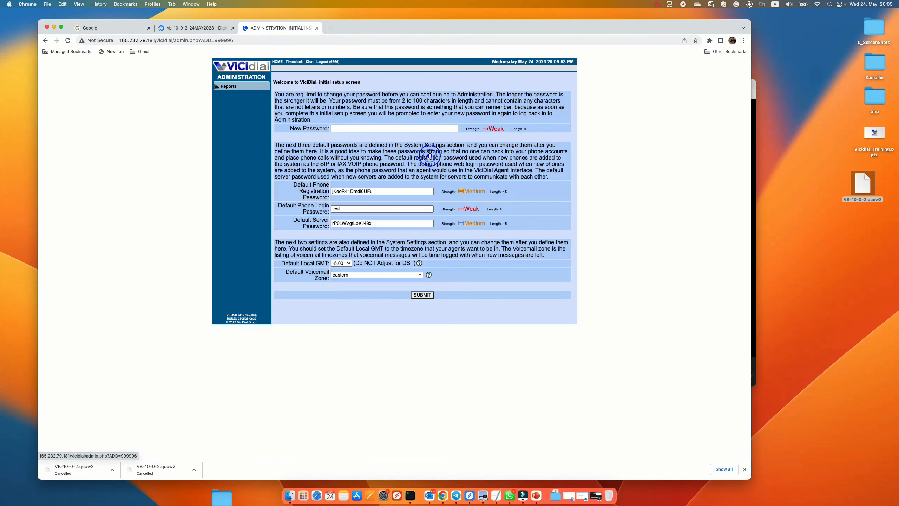
pyautogui.click(346, 127)
pyautogui.write('ab')
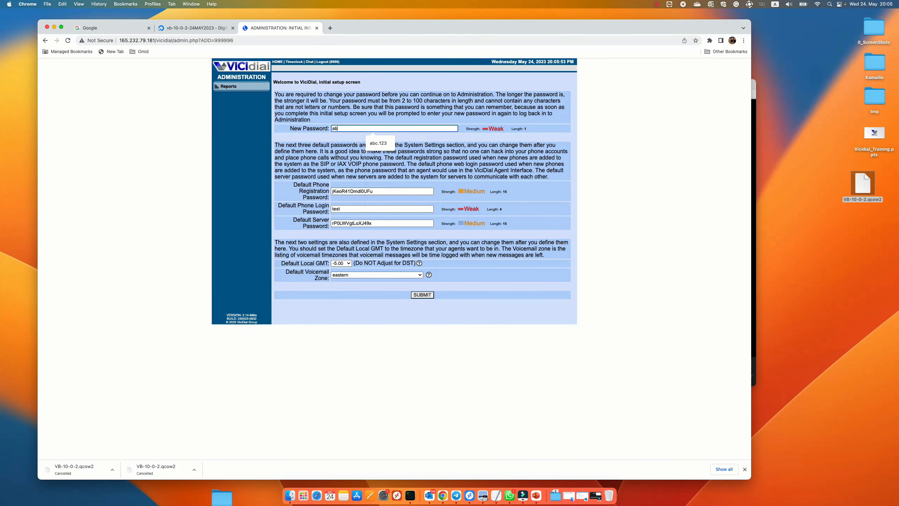
pyautogui.write('c')
pyautogui.click(378, 143)
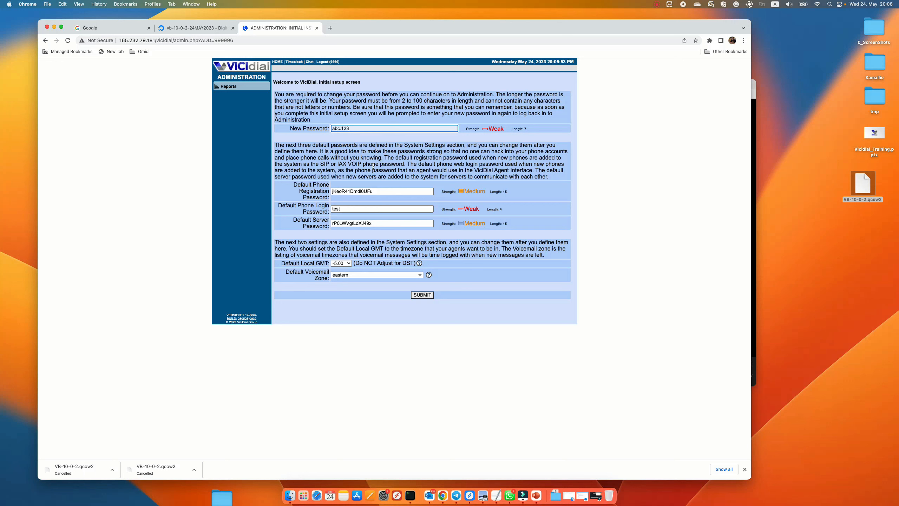
pyautogui.tripleClick(356, 129)
# Step: Set the Default Local GMT to 1.00 and submit the initial setup
pyautogui.click(341, 263)
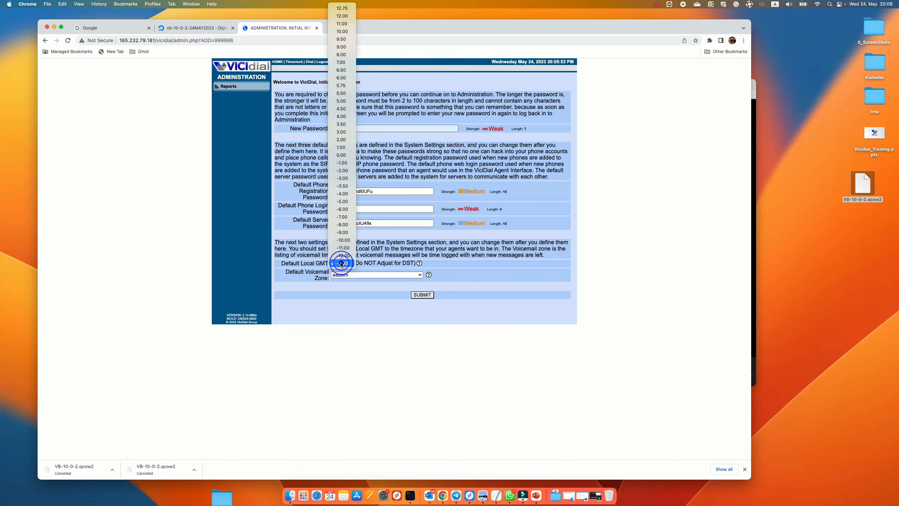
pyautogui.click(341, 147)
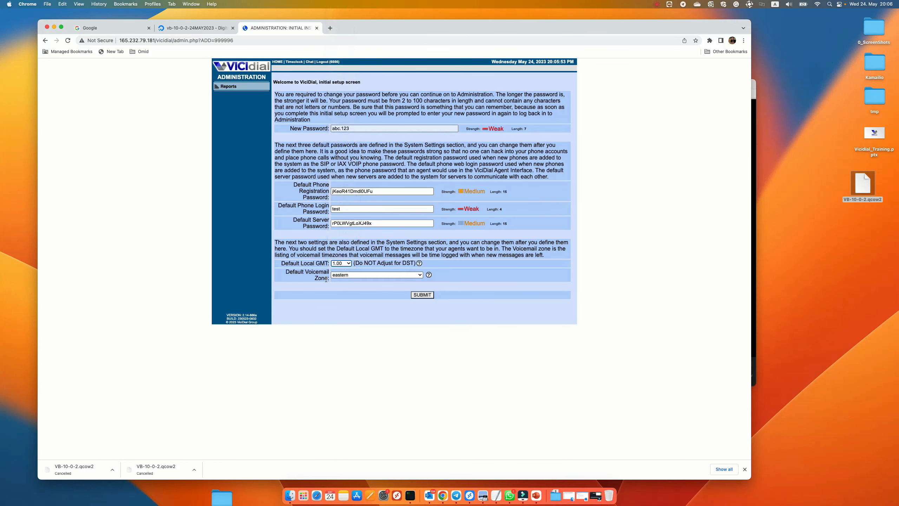
pyautogui.click(344, 277)
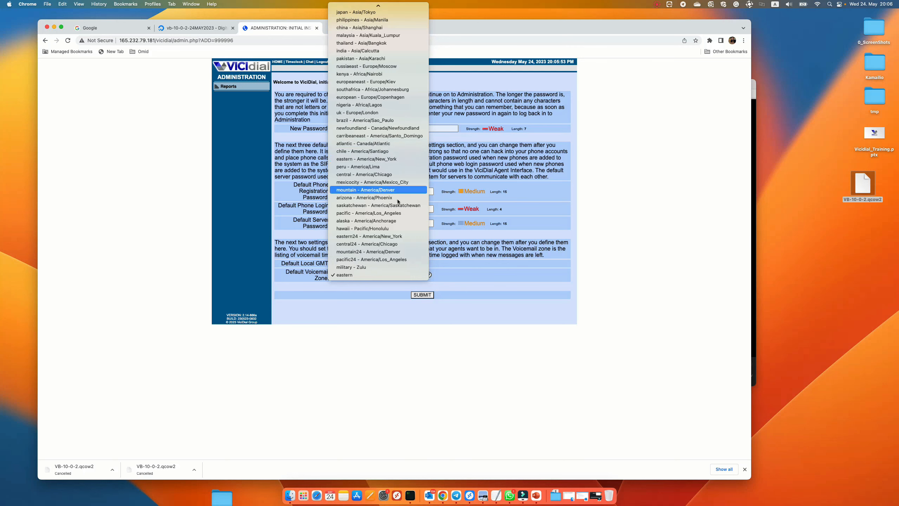
pyautogui.click(527, 293)
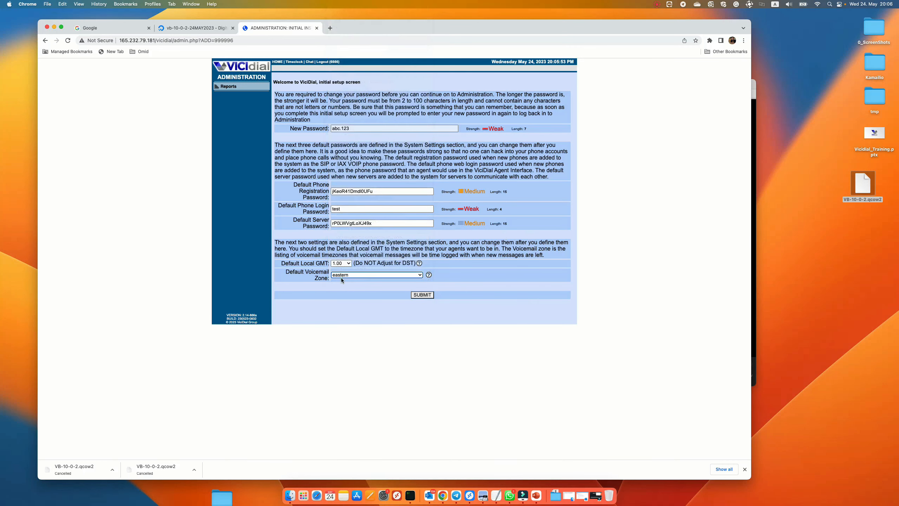
pyautogui.click(424, 295)
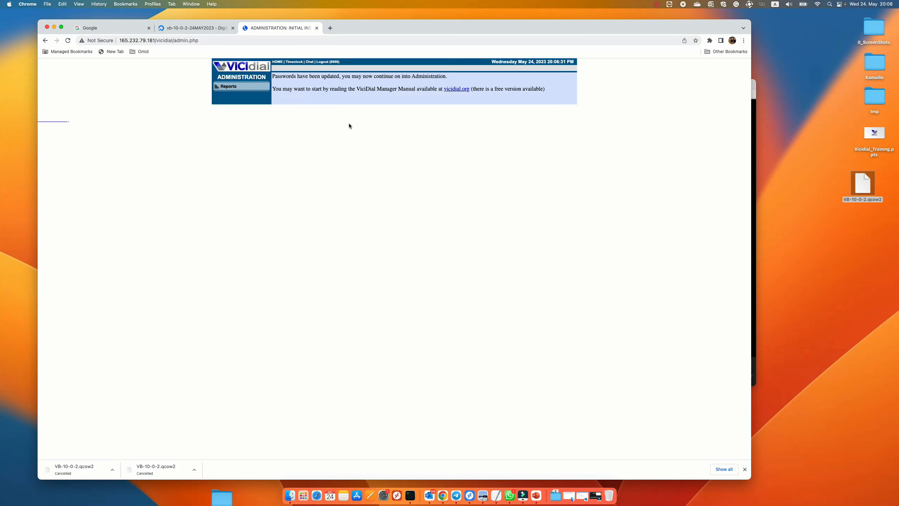
# Step: Reload the admin page and sign in again with the admin username and new password
pyautogui.moveTo(298, 76); pyautogui.dragTo(448, 77)
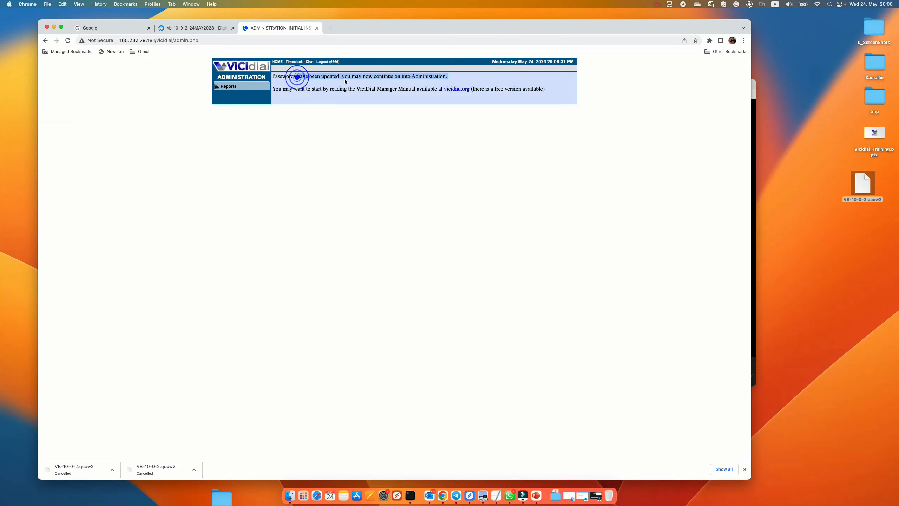
pyautogui.click(68, 41)
pyautogui.click(451, 93)
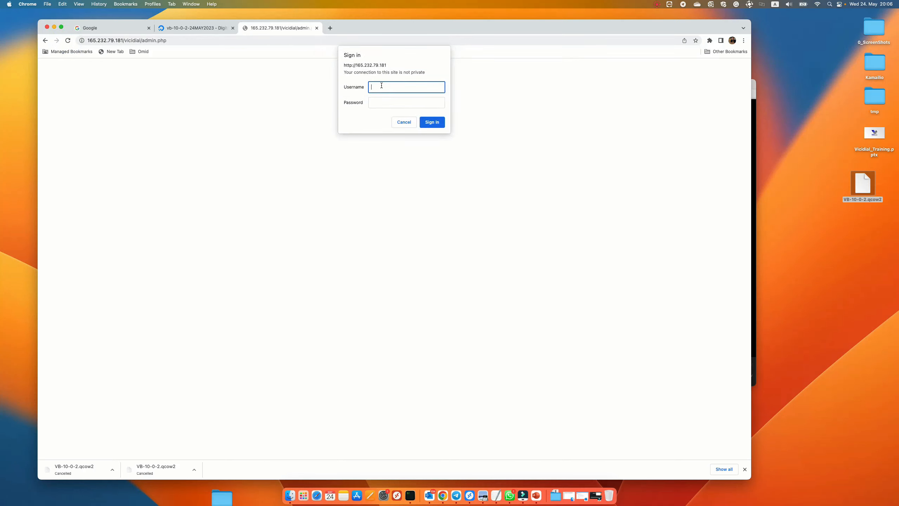
pyautogui.write('6666')
pyautogui.click(379, 99)
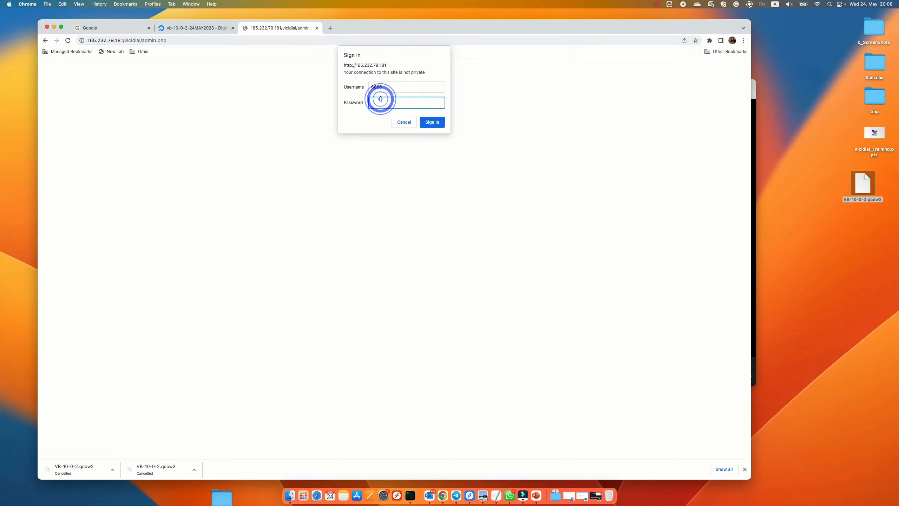
pyautogui.write('1')
pyautogui.click(433, 122)
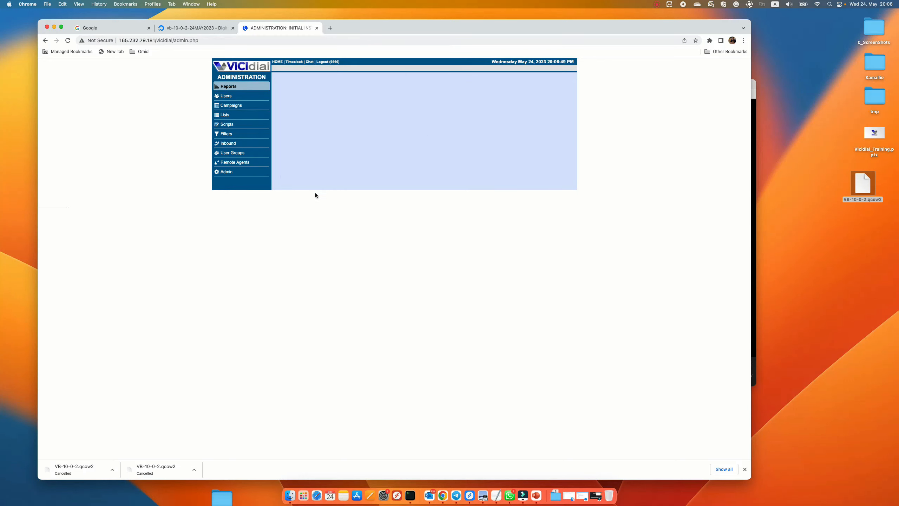
# Step: Open the admin user's record from the user listings and review its permission settings
pyautogui.click(228, 97)
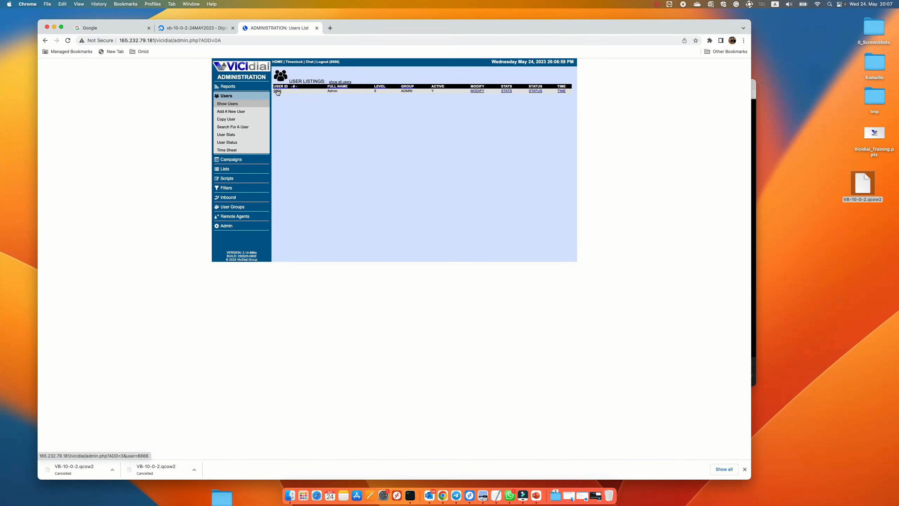
pyautogui.click(278, 92)
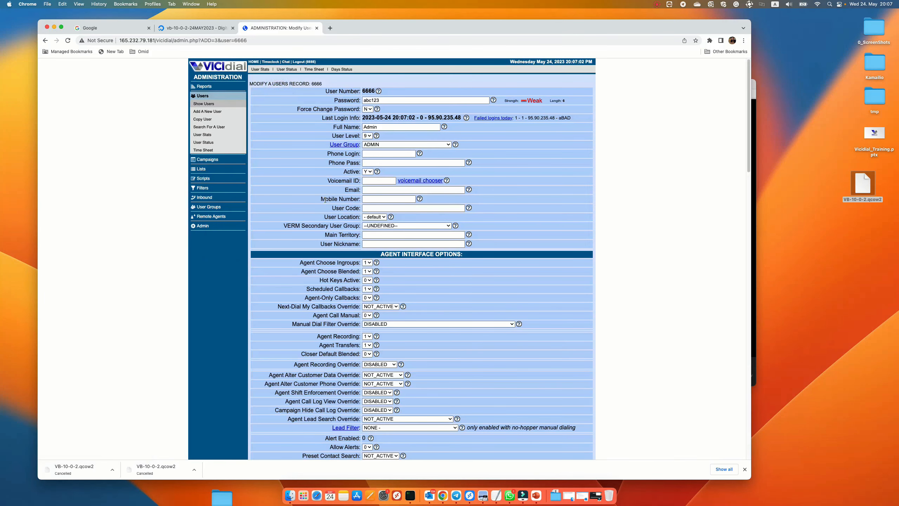
pyautogui.scroll(-15, 329, 205)
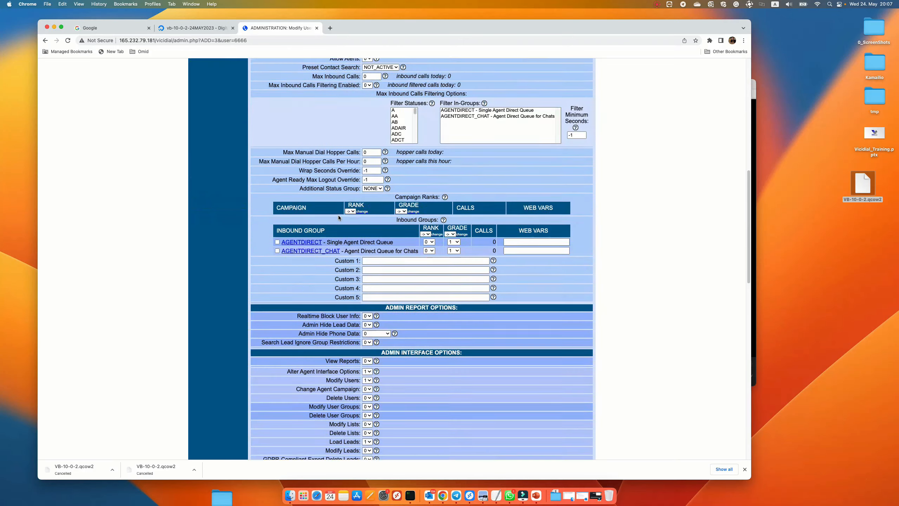
pyautogui.scroll(-8, 339, 217)
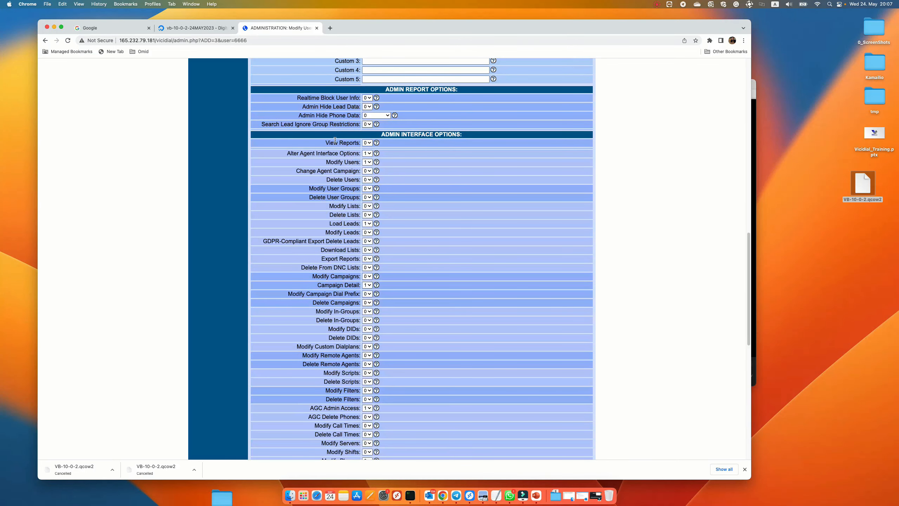
pyautogui.scroll(10, 306, 160)
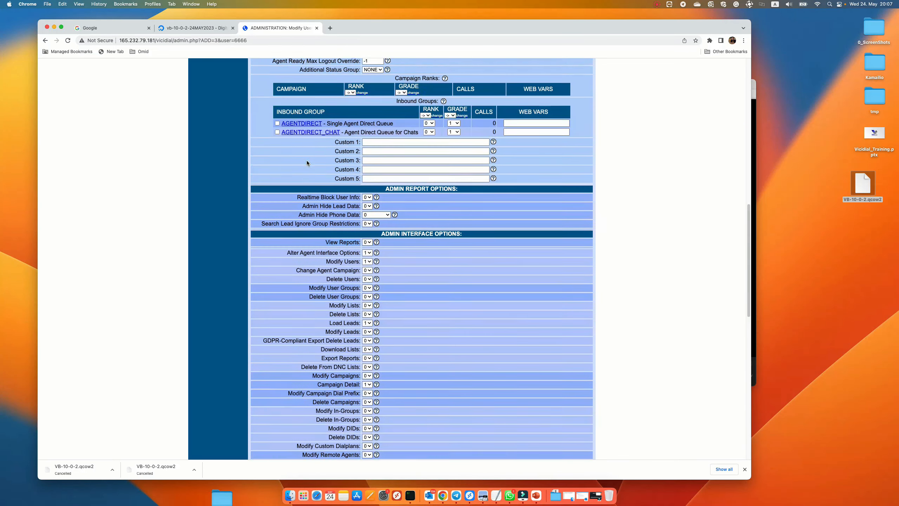
pyautogui.scroll(6, 310, 179)
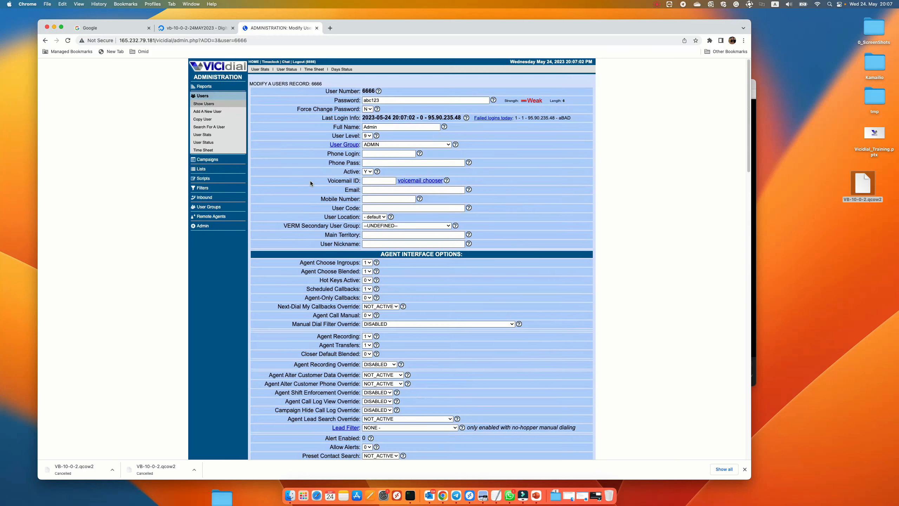
# Step: Try to open the Reports section
pyautogui.click(203, 86)
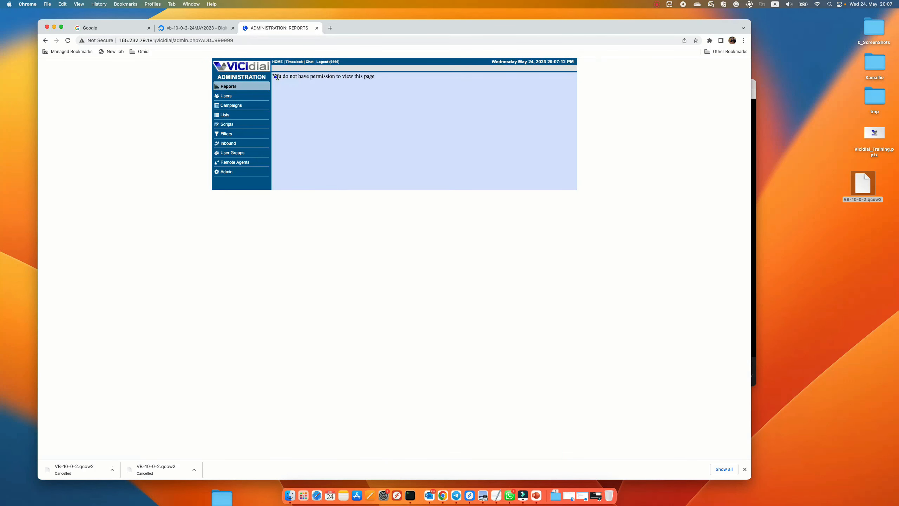
pyautogui.moveTo(272, 77); pyautogui.dragTo(381, 75)
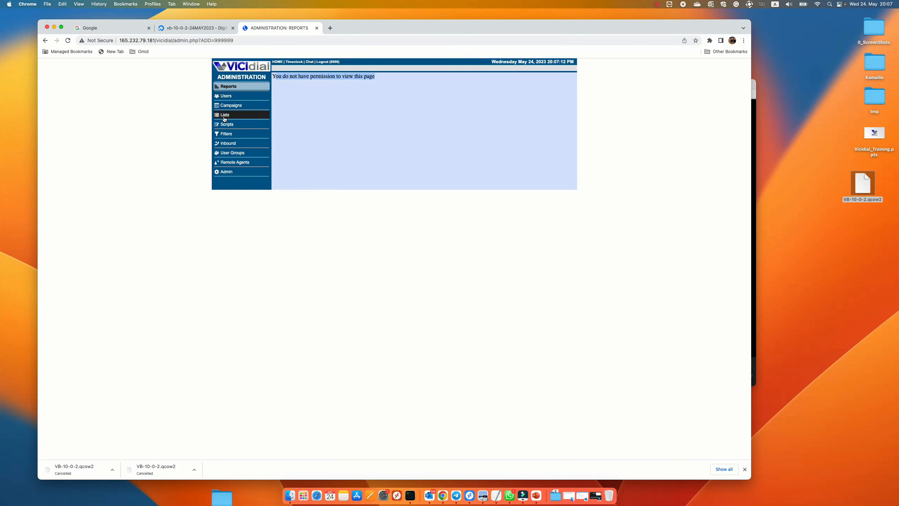
# Step: Reopen the admin user and set View Reports, Alter Agent Interface Options, Change Agent Campaign, user, user group and list permissions to 1
pyautogui.click(227, 96)
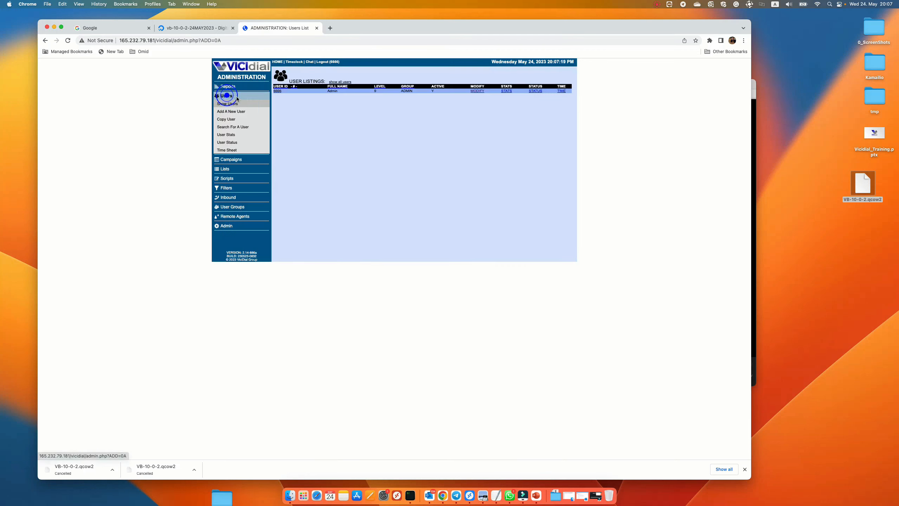
pyautogui.click(277, 91)
pyautogui.scroll(-15, 370, 177)
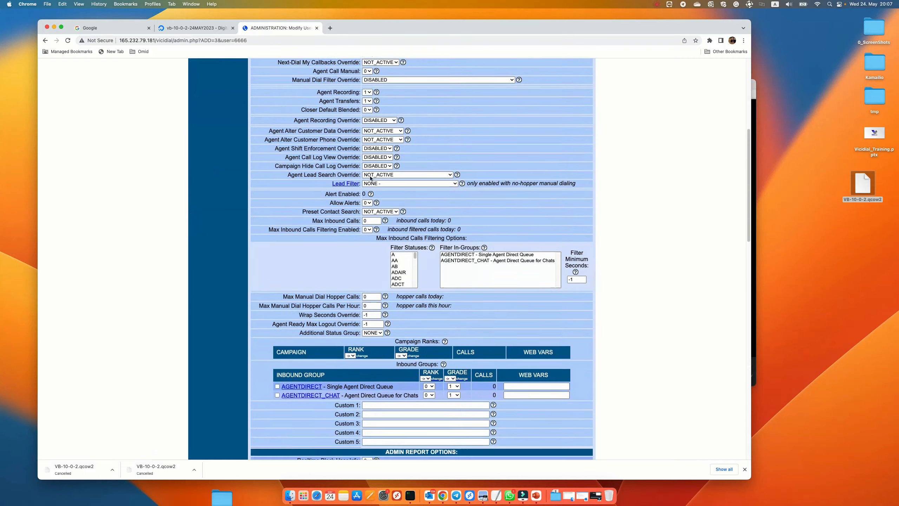
pyautogui.scroll(-8, 371, 177)
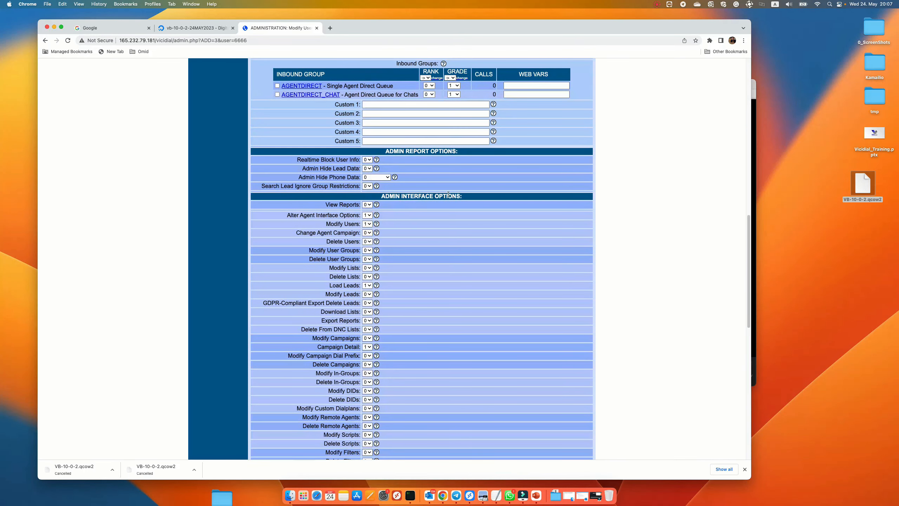
pyautogui.scroll(-4, 403, 160)
pyautogui.click(367, 108)
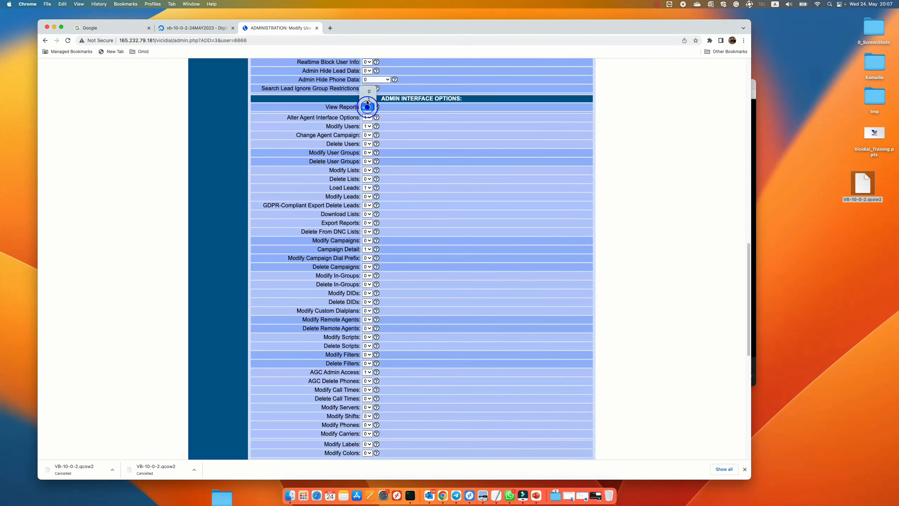
pyautogui.click(368, 113)
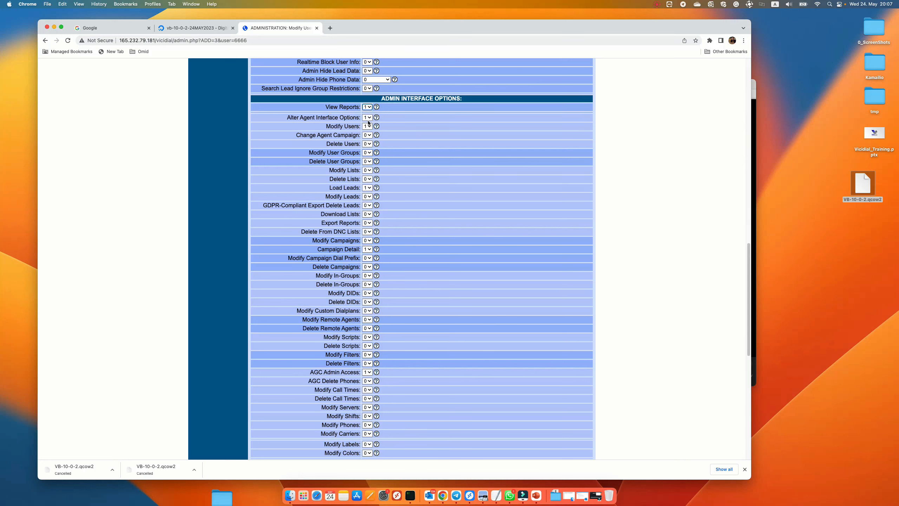
pyautogui.click(367, 136)
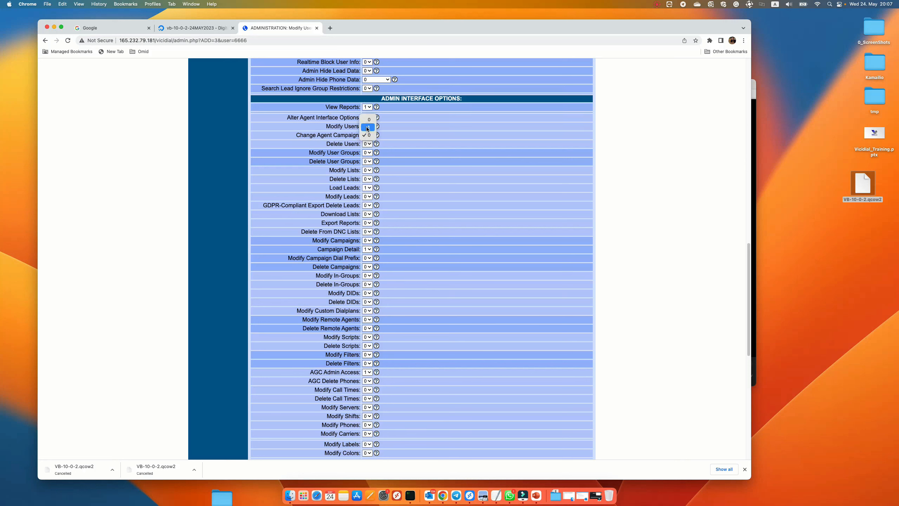
pyautogui.click(368, 128)
pyautogui.click(367, 144)
pyautogui.click(367, 135)
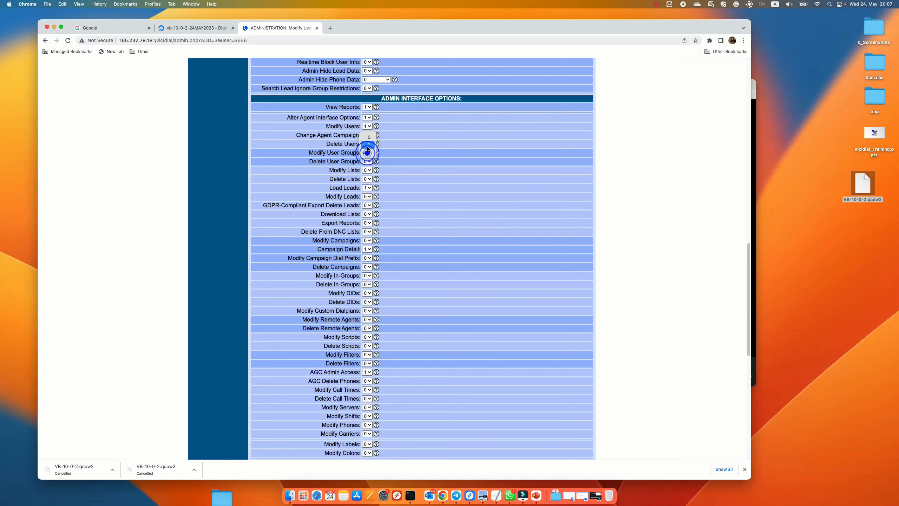
pyautogui.click(367, 161)
pyautogui.click(367, 154)
pyautogui.click(367, 171)
pyautogui.click(368, 163)
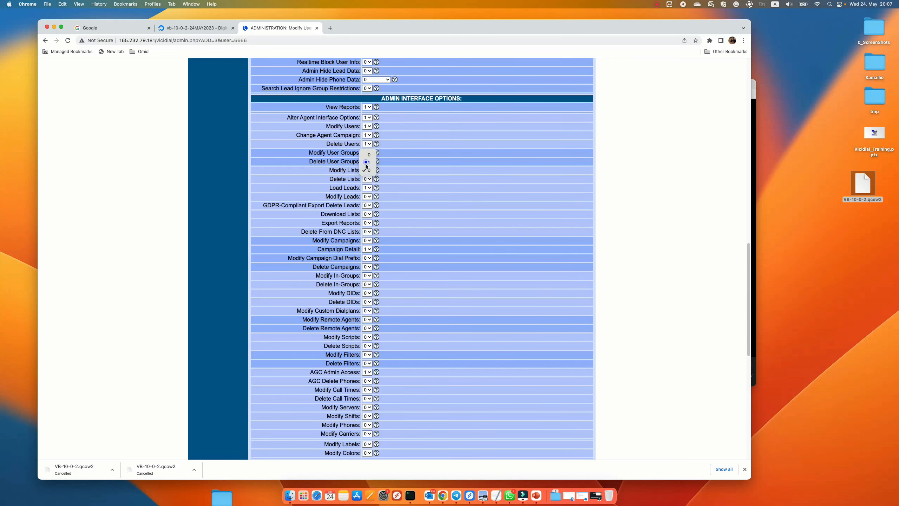
pyautogui.click(367, 178)
pyautogui.click(367, 170)
pyautogui.click(368, 170)
pyautogui.click(367, 188)
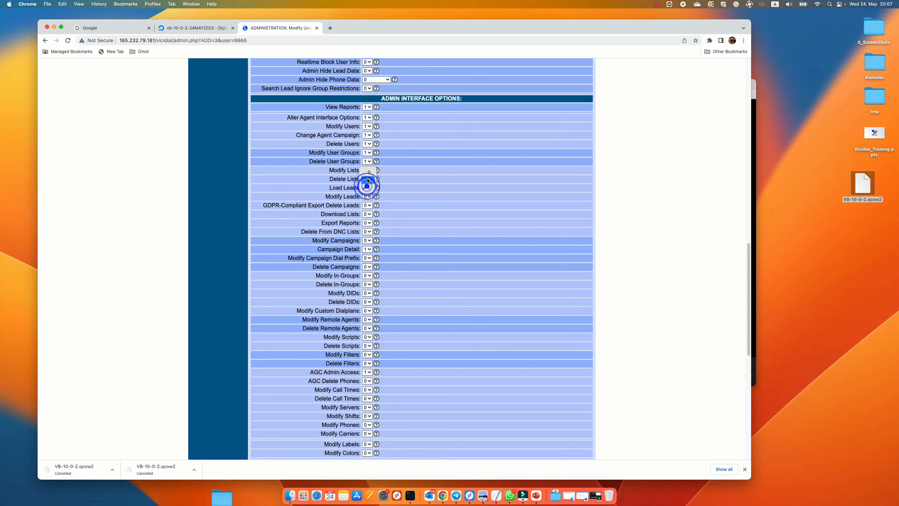
pyautogui.click(367, 187)
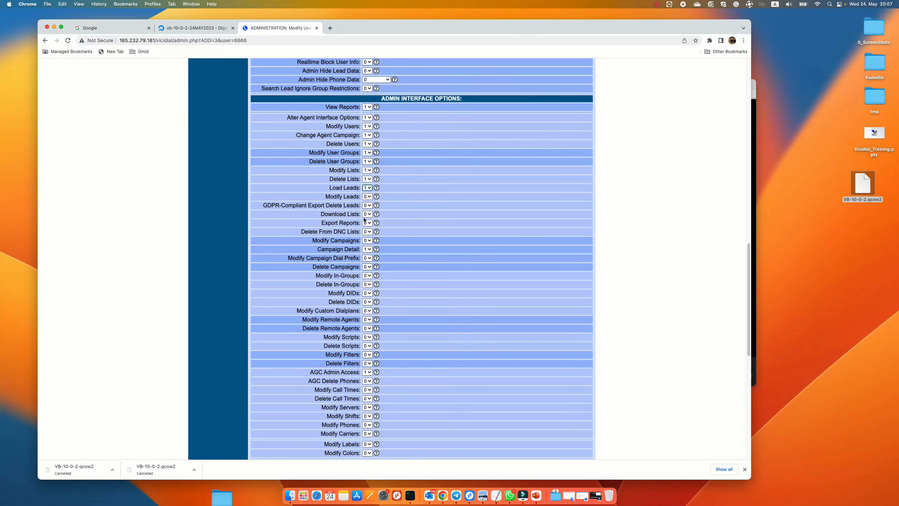
# Step: Submit the modified admin user permissions
pyautogui.scroll(-2, 364, 219)
pyautogui.scroll(-2, 363, 189)
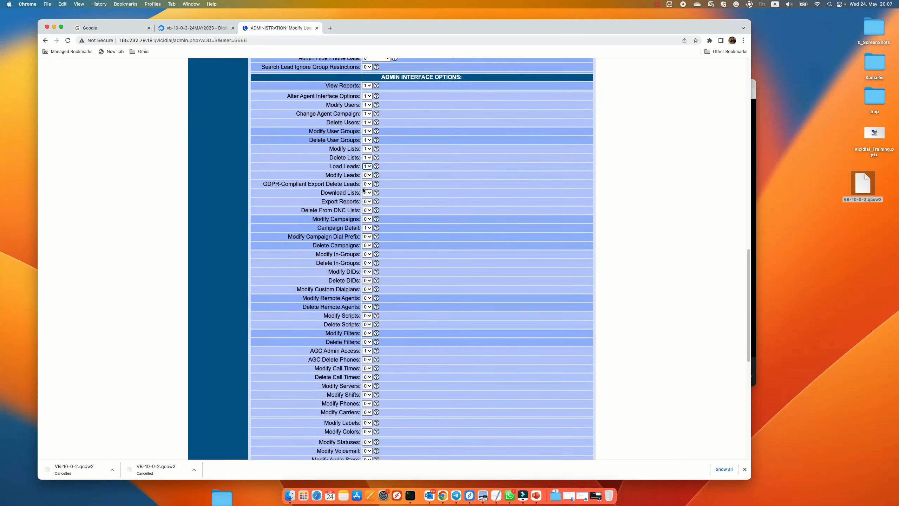
pyautogui.scroll(-15, 394, 214)
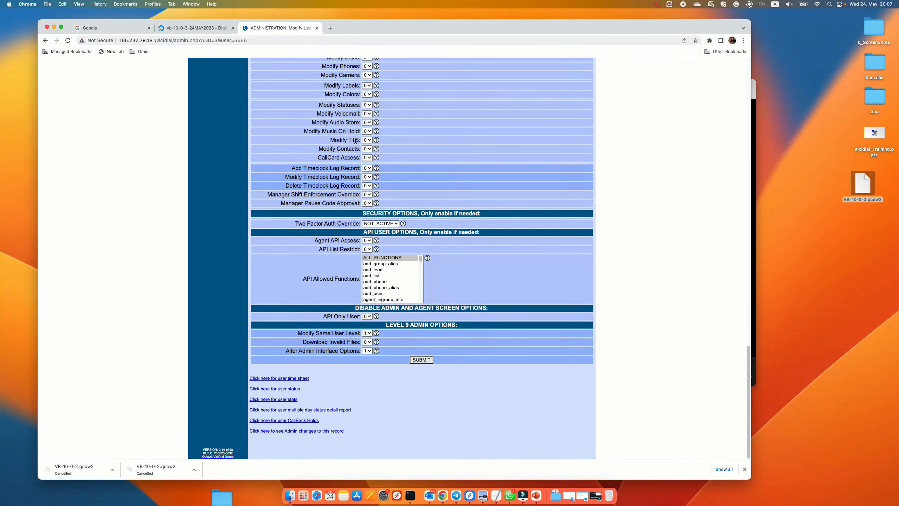
pyautogui.click(325, 317)
pyautogui.click(339, 317)
pyautogui.click(323, 317)
pyautogui.click(420, 360)
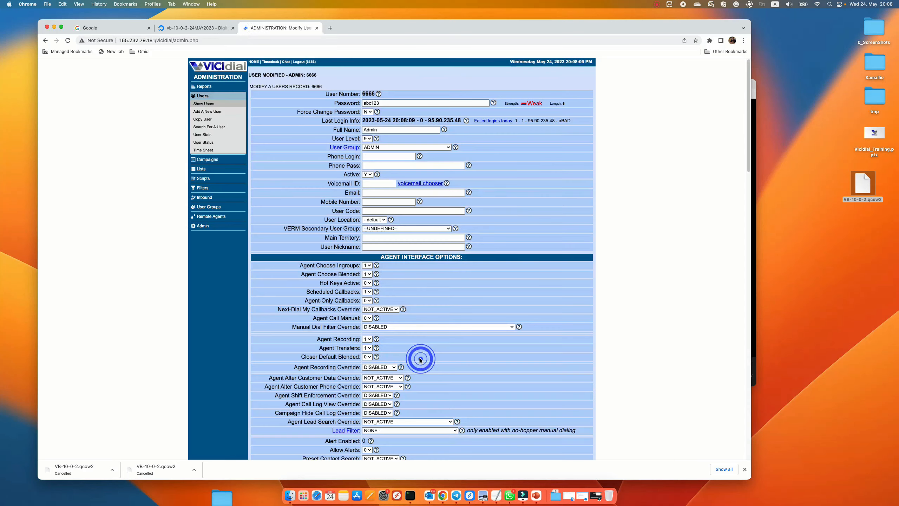
# Step: Open Reports and view the server's time details
pyautogui.click(204, 86)
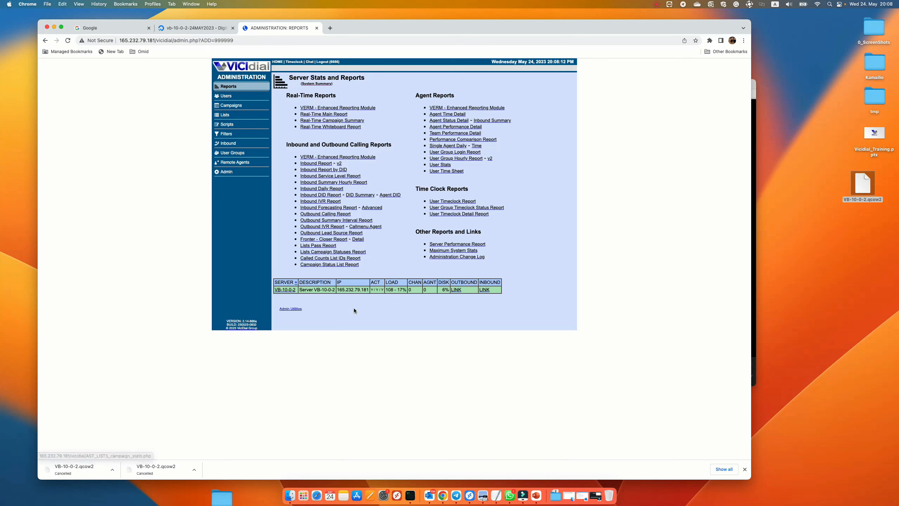
pyautogui.click(296, 282)
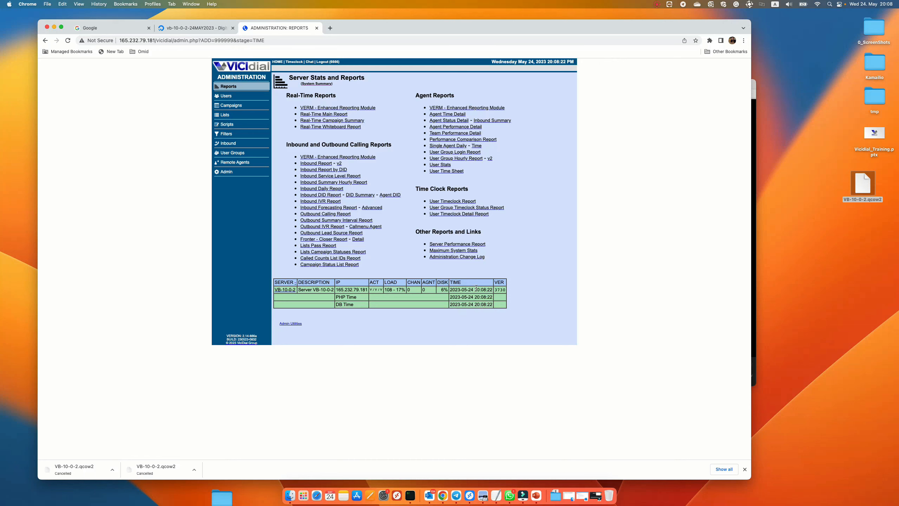
pyautogui.click(342, 298)
pyautogui.click(353, 289)
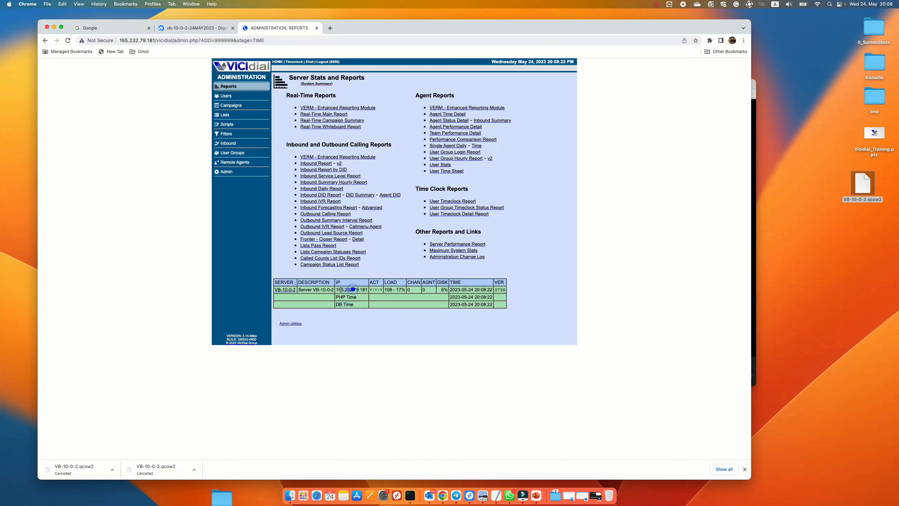
pyautogui.moveTo(456, 289)
pyautogui.mouseDown()
pyautogui.moveTo(492, 290)
pyautogui.moveTo(486, 304)
pyautogui.moveTo(463, 305)
pyautogui.mouseUp()
pyautogui.click(488, 296)
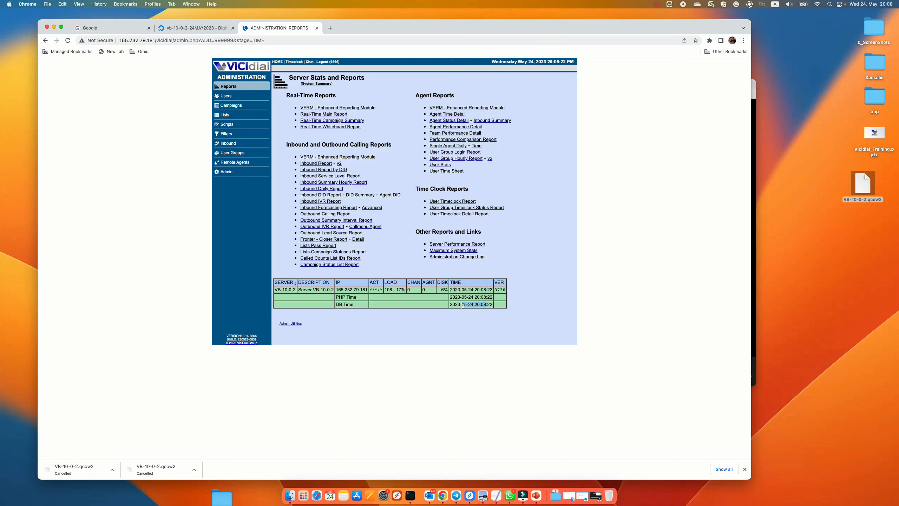